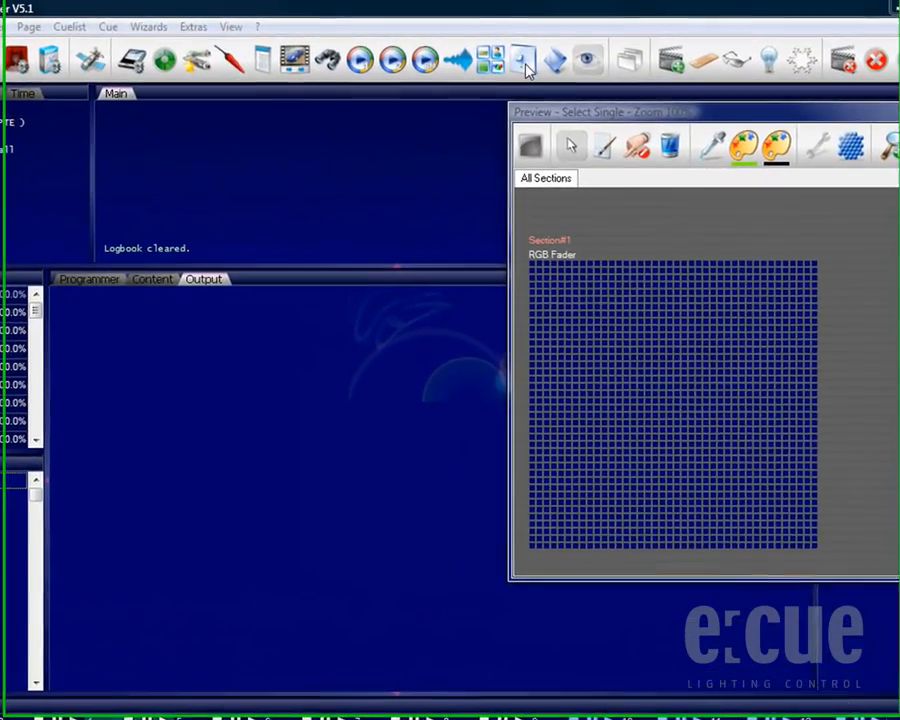
Open the trigger list, add a new trigger rule and review the contexts offered for the Initialization trigger
{"action": "left_click", "coordinate": [532, 59]}
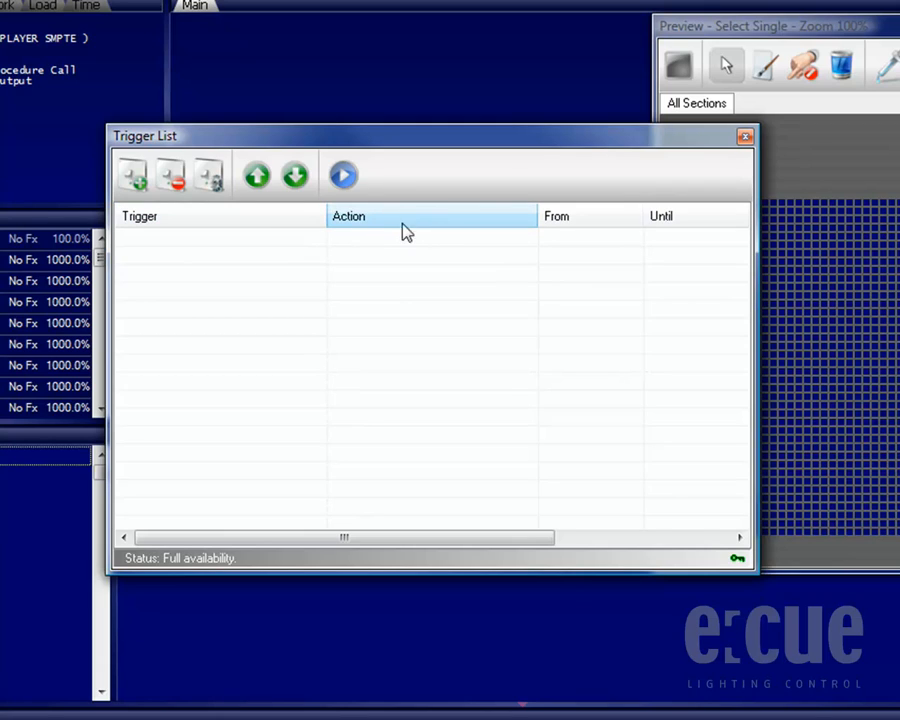
{"action": "left_click", "coordinate": [134, 185]}
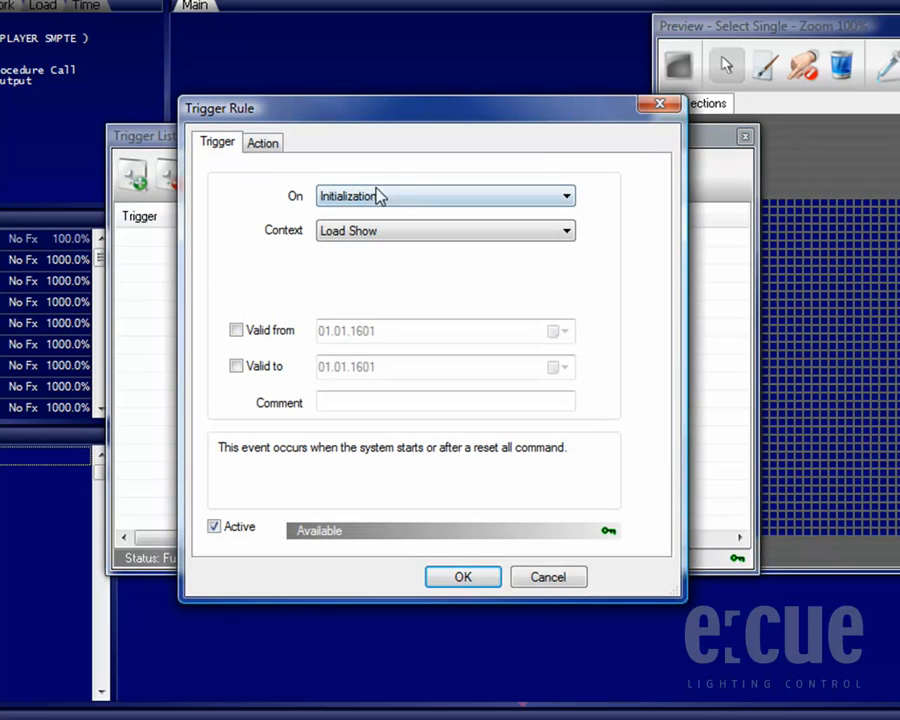
{"action": "left_click", "coordinate": [488, 230]}
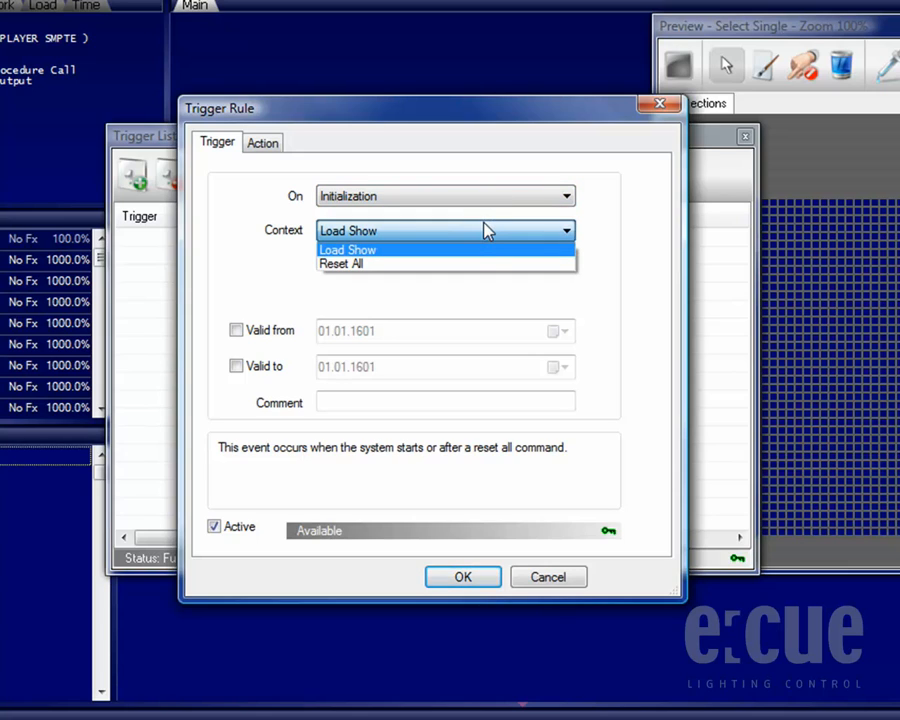
{"action": "left_click", "coordinate": [470, 229]}
Examine the parameters of the Action Pad Event and Cuelist trigger types, including the events offered for a cuelist
{"action": "left_click", "coordinate": [463, 201]}
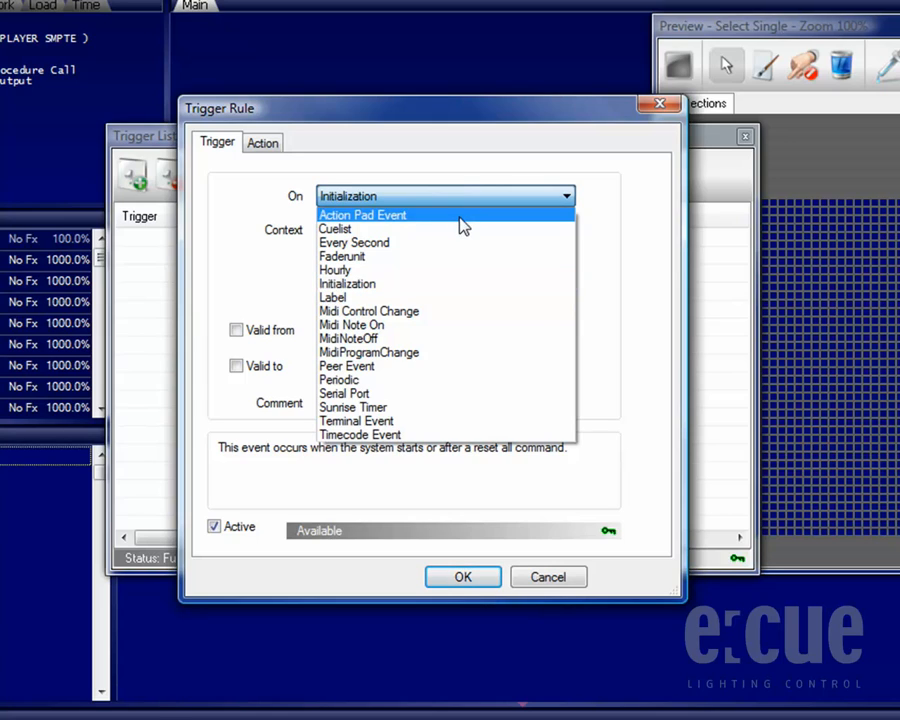
{"action": "left_click", "coordinate": [460, 219]}
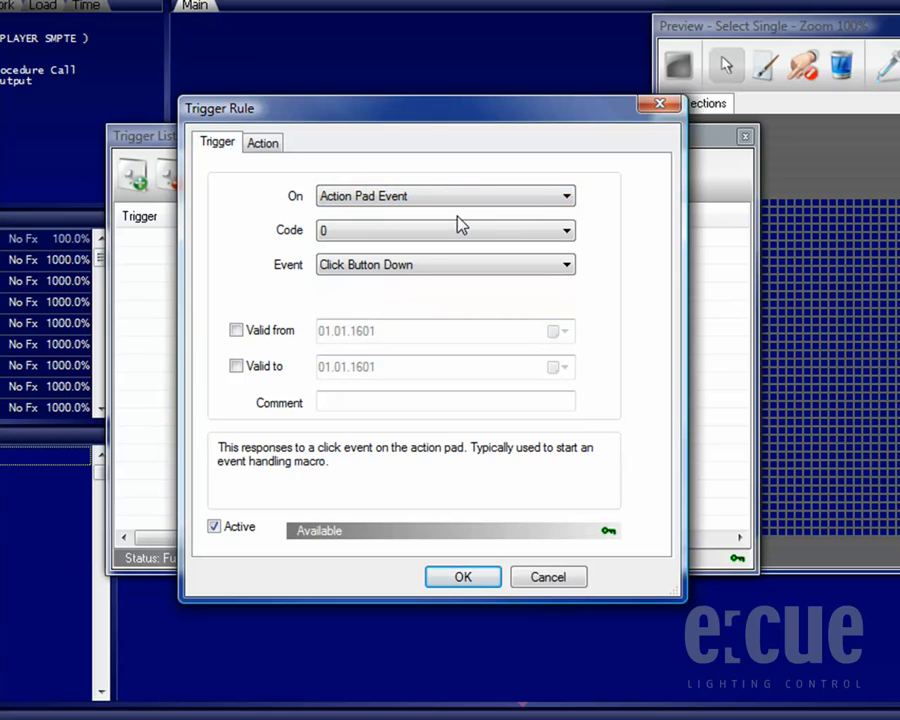
{"action": "left_click", "coordinate": [455, 200]}
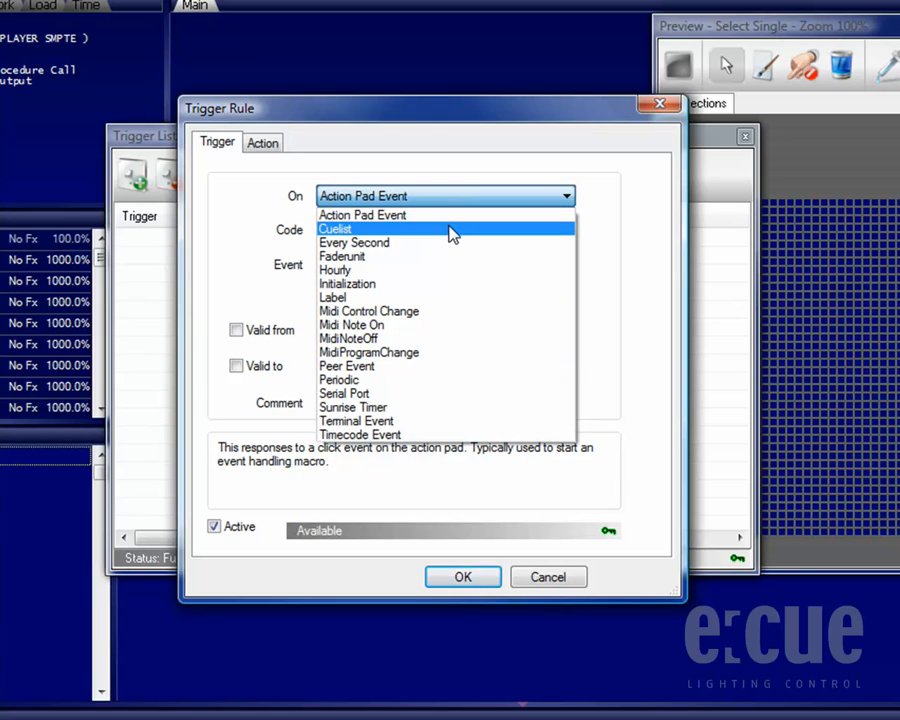
{"action": "left_click", "coordinate": [451, 233]}
{"action": "left_click", "coordinate": [420, 266]}
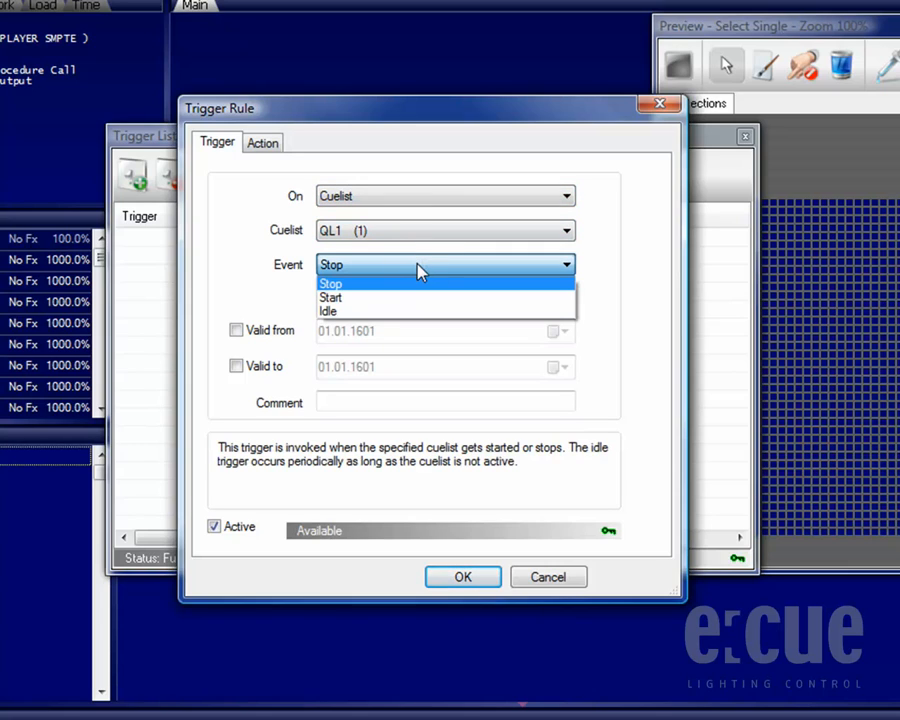
{"action": "left_click", "coordinate": [420, 268]}
Examine the settings of the Every Second and Faderunit trigger types in the trigger rule
{"action": "left_click", "coordinate": [424, 197]}
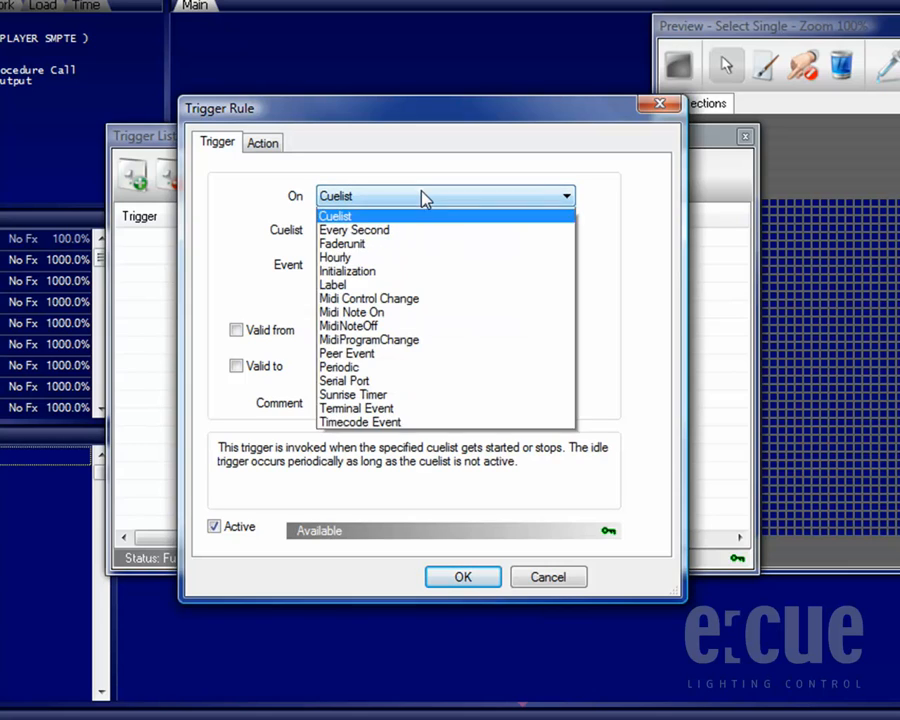
{"action": "left_click", "coordinate": [420, 243]}
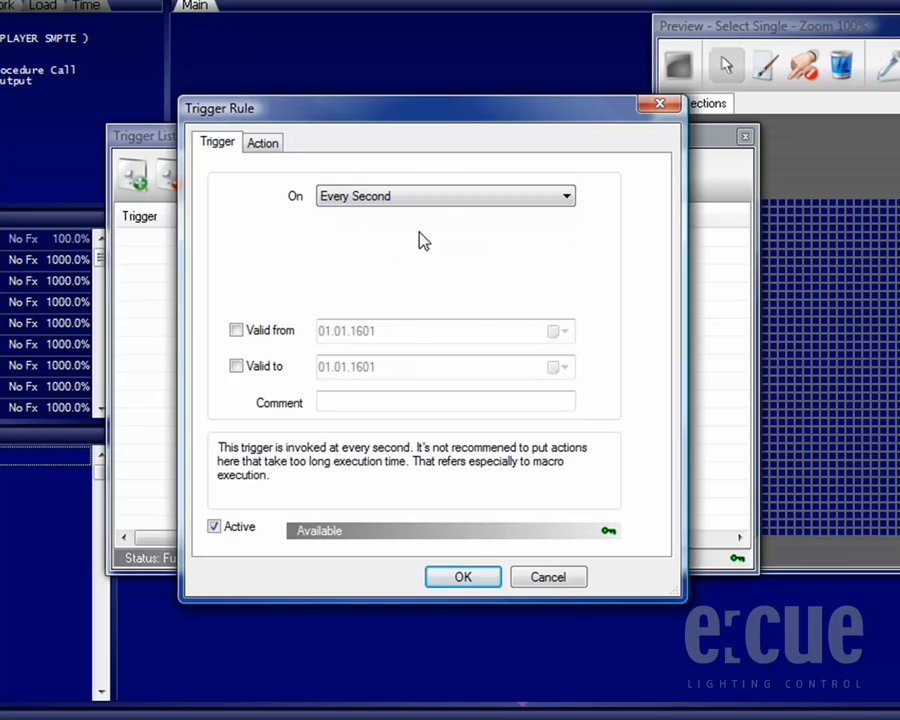
{"action": "left_click", "coordinate": [428, 199]}
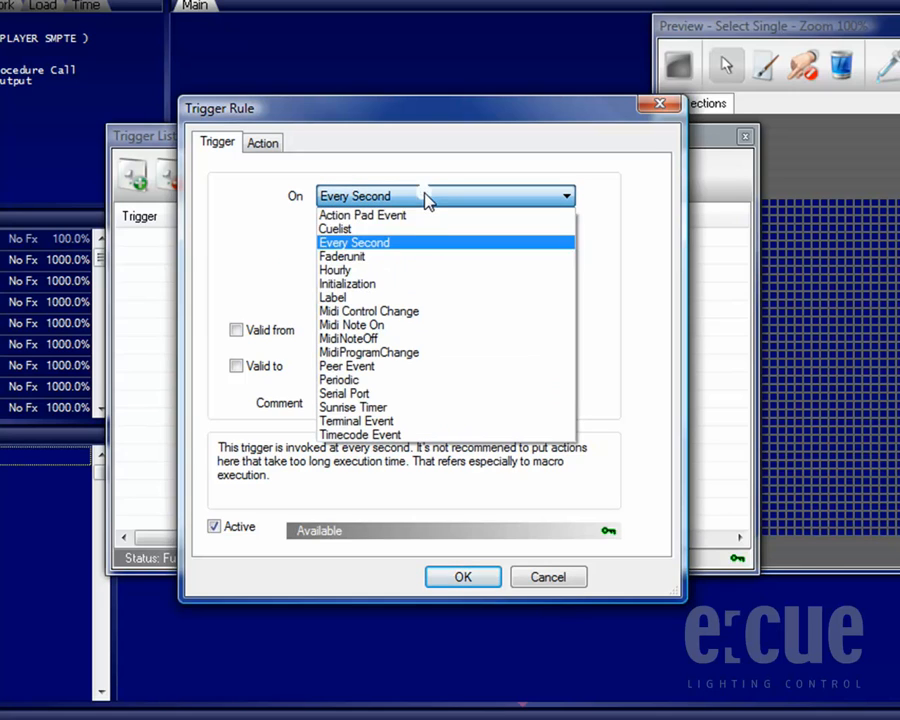
{"action": "left_click", "coordinate": [421, 259]}
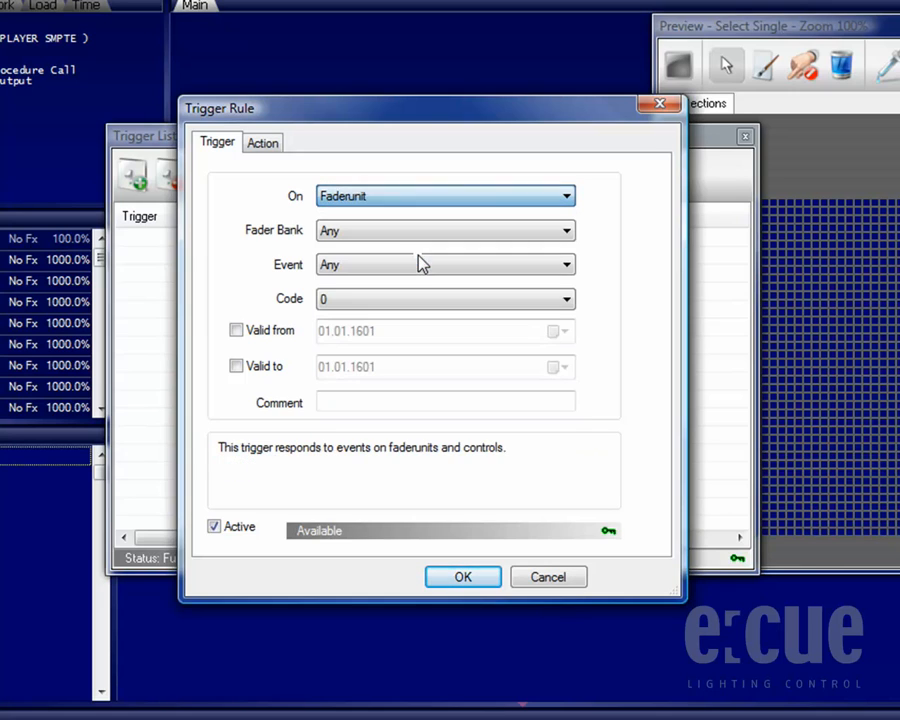
Examine the Hourly trigger type and the minute and second values it offers
{"action": "left_click", "coordinate": [424, 200]}
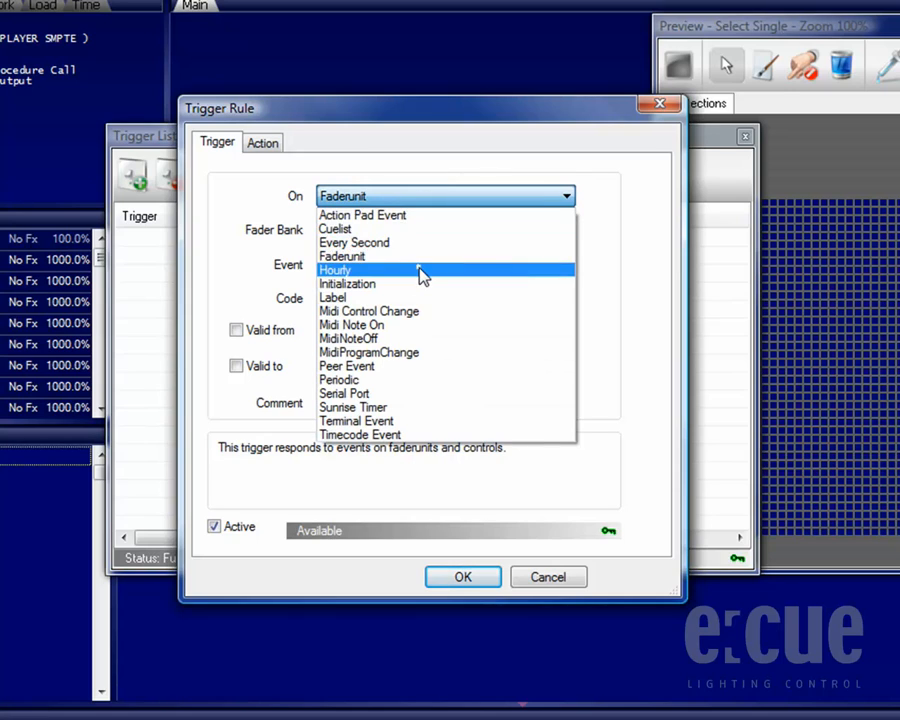
{"action": "left_click", "coordinate": [422, 272]}
{"action": "left_click", "coordinate": [421, 238]}
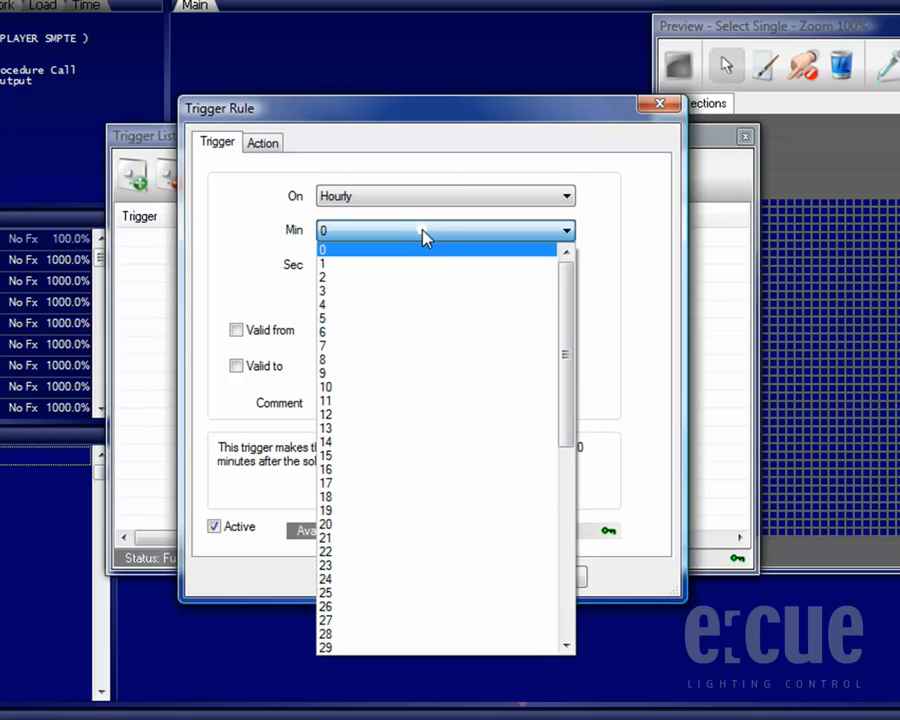
{"action": "left_click", "coordinate": [421, 238]}
{"action": "left_click", "coordinate": [420, 266]}
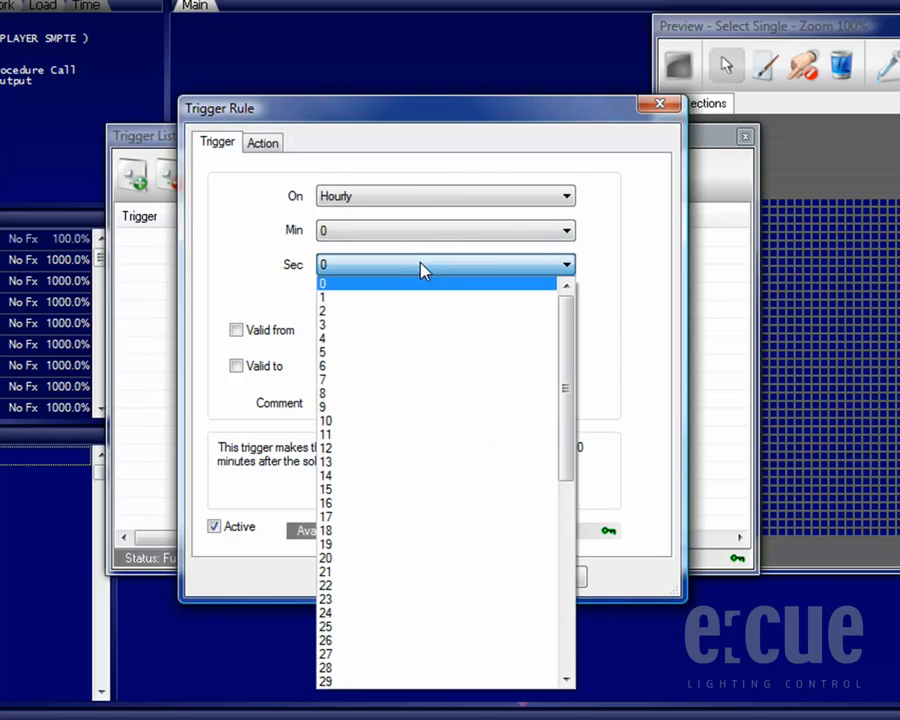
{"action": "left_click", "coordinate": [420, 266]}
Examine the parameters of the Label and Peer Event trigger types
{"action": "left_click", "coordinate": [422, 200]}
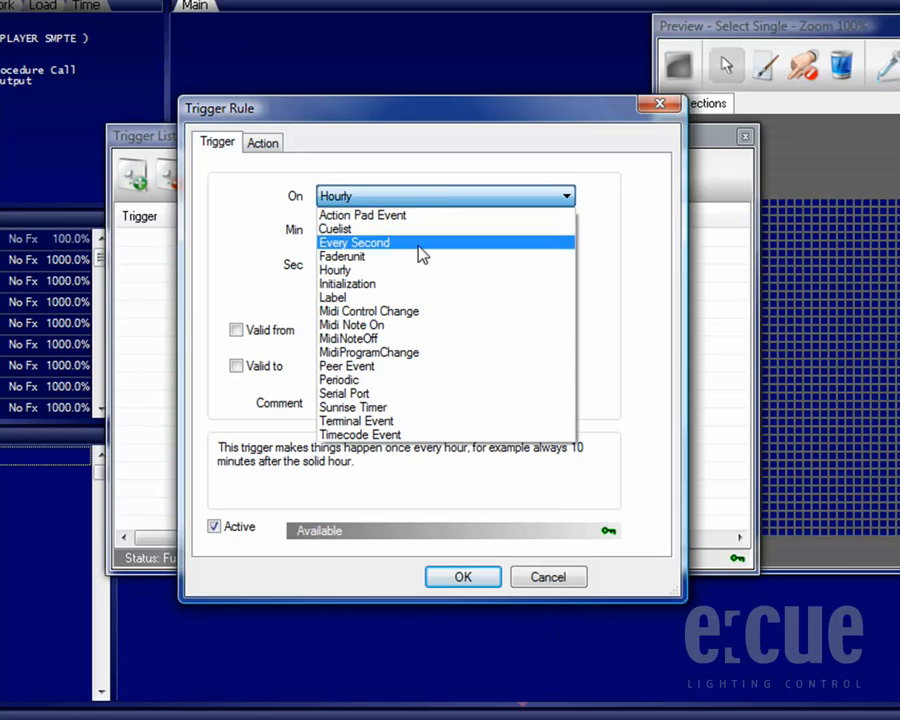
{"action": "left_click", "coordinate": [413, 298]}
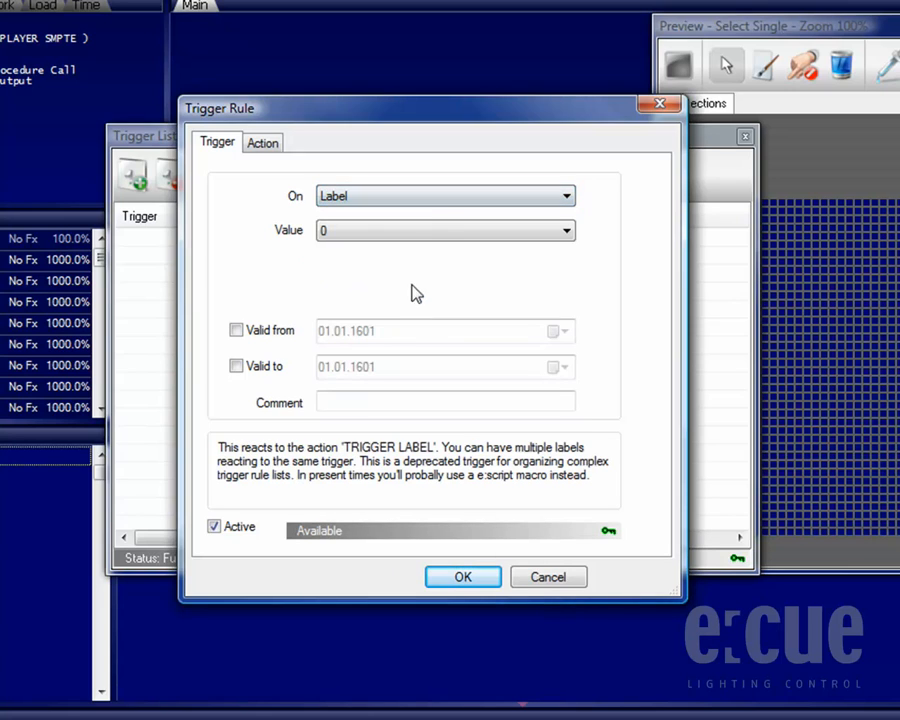
{"action": "left_click", "coordinate": [426, 198]}
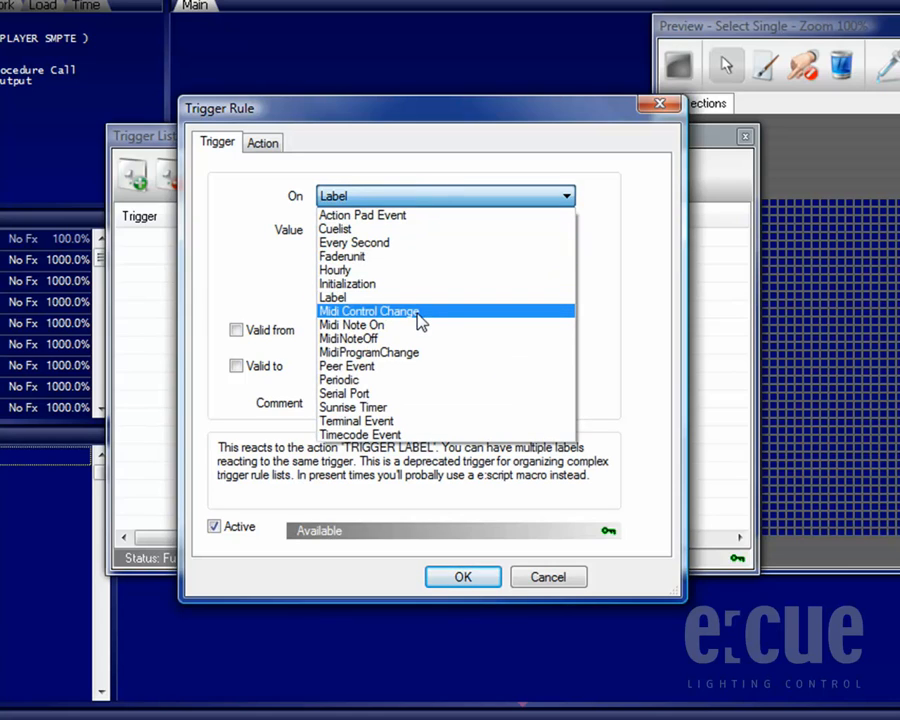
{"action": "left_click", "coordinate": [406, 367]}
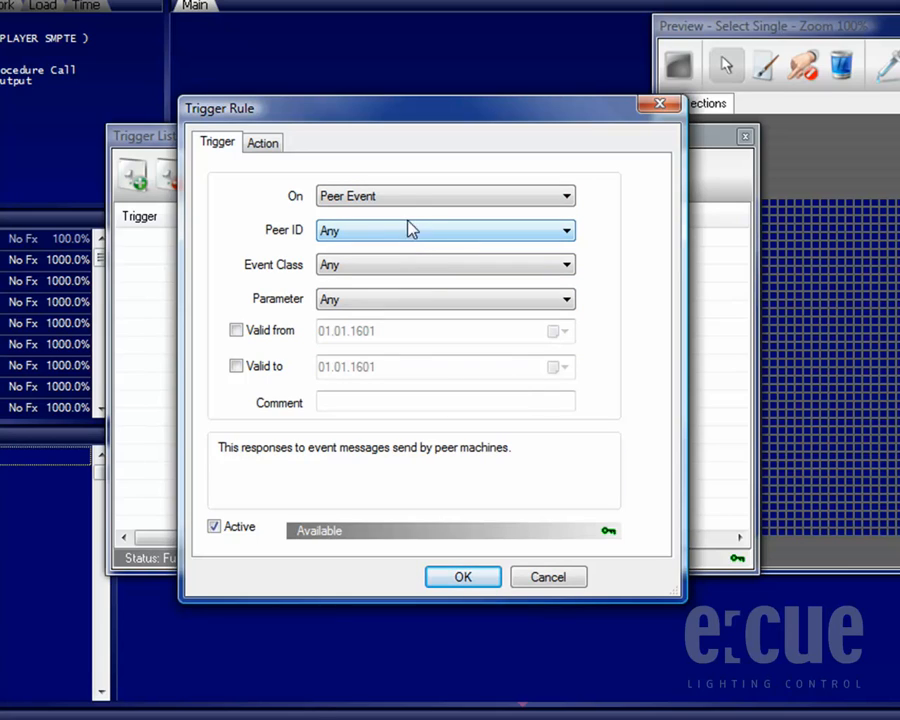
Set the rule's trigger to Periodic, occurring Daily at hour 8 and minute 0
{"action": "left_click", "coordinate": [424, 200]}
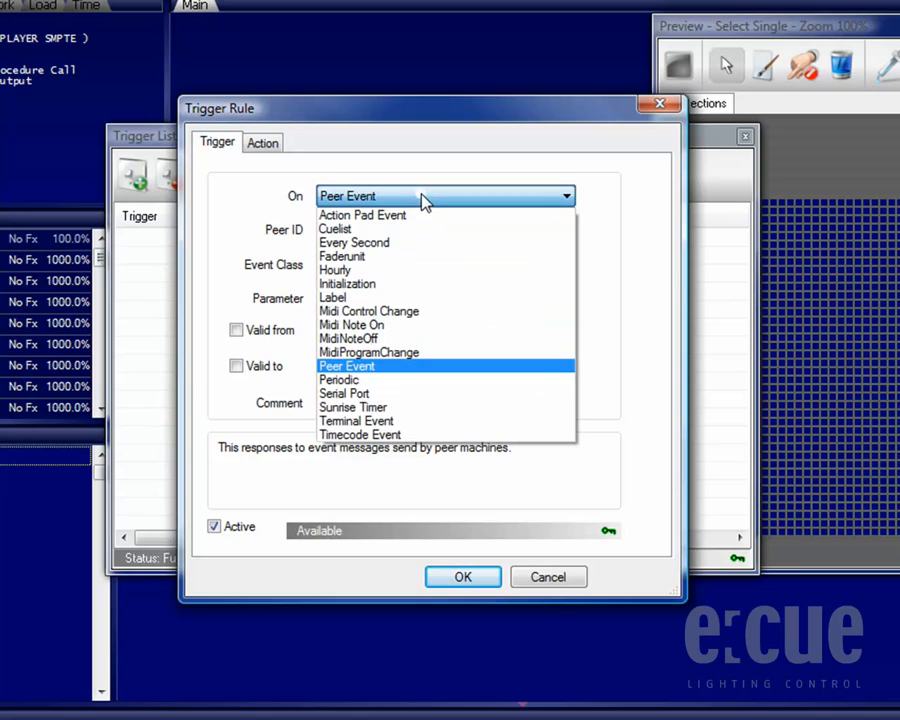
{"action": "left_click", "coordinate": [395, 381]}
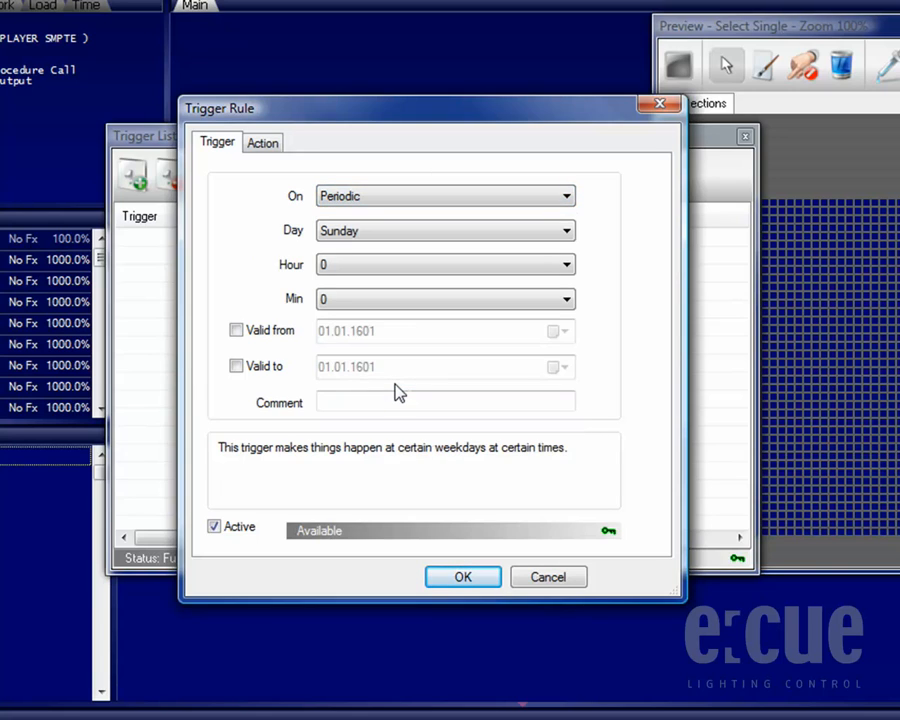
{"action": "left_click", "coordinate": [428, 236]}
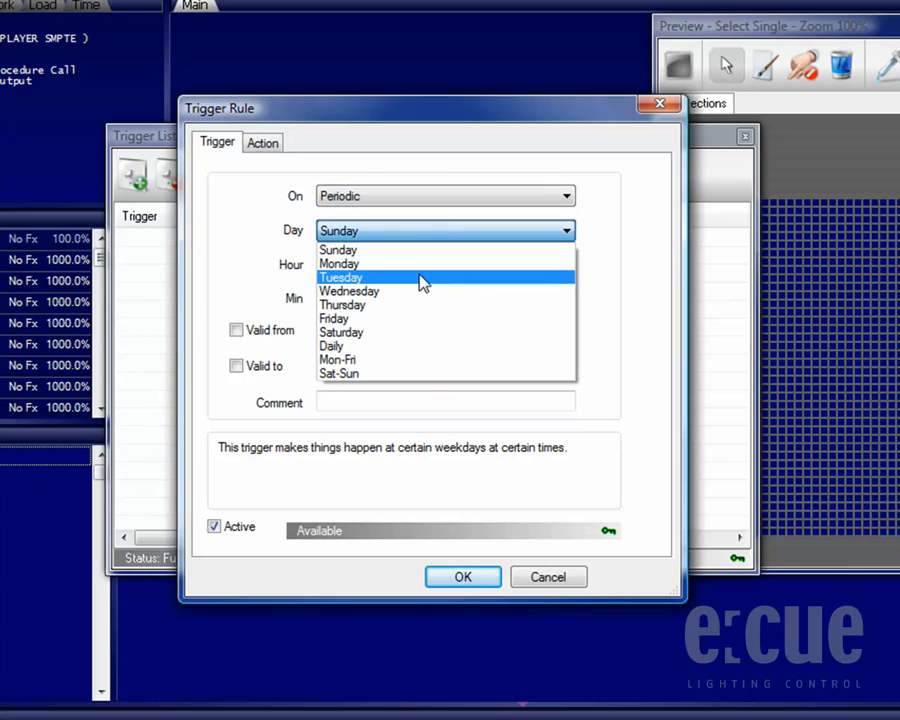
{"action": "left_click", "coordinate": [413, 350]}
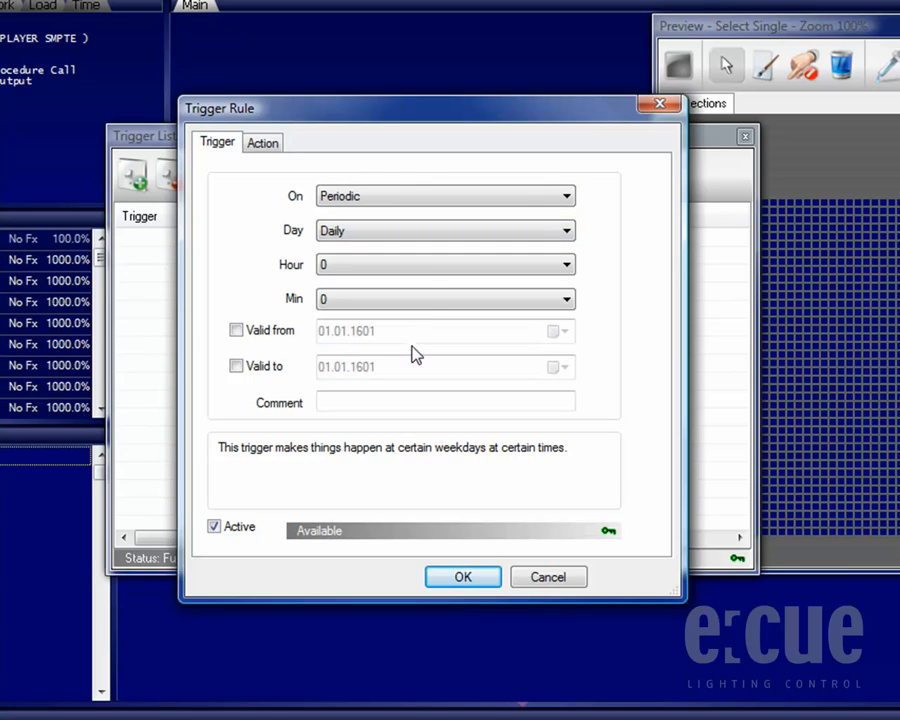
{"action": "left_click", "coordinate": [427, 263]}
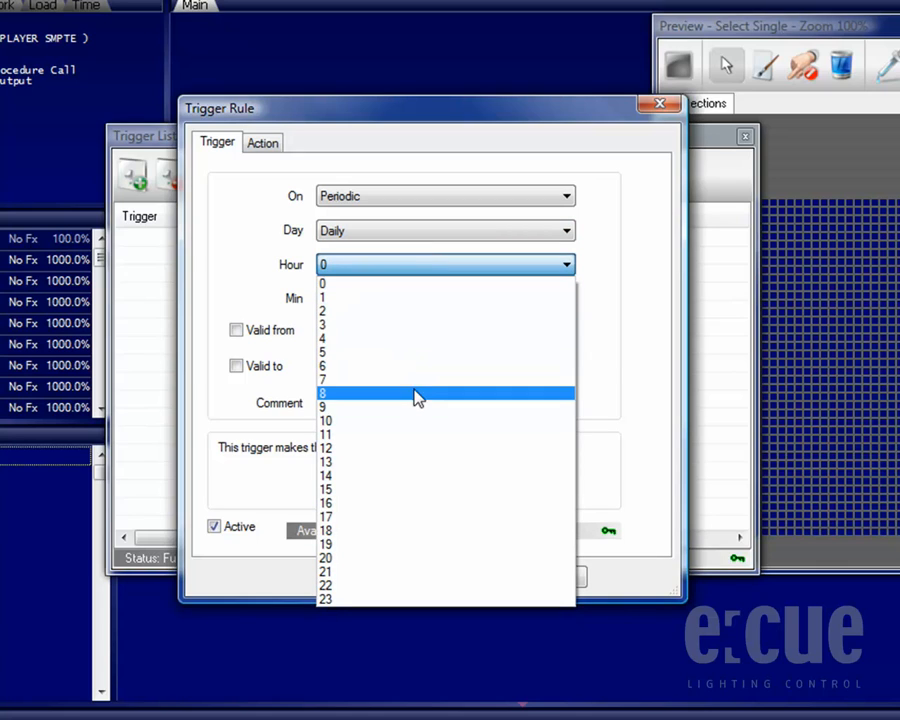
{"action": "left_click", "coordinate": [415, 395]}
{"action": "left_click", "coordinate": [412, 305]}
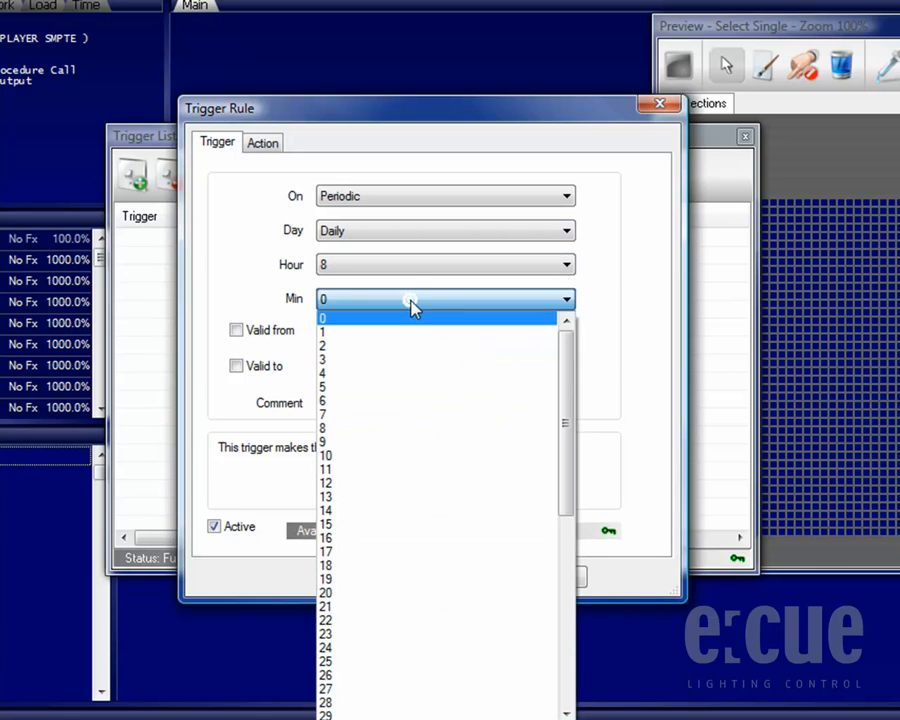
{"action": "left_click", "coordinate": [413, 307]}
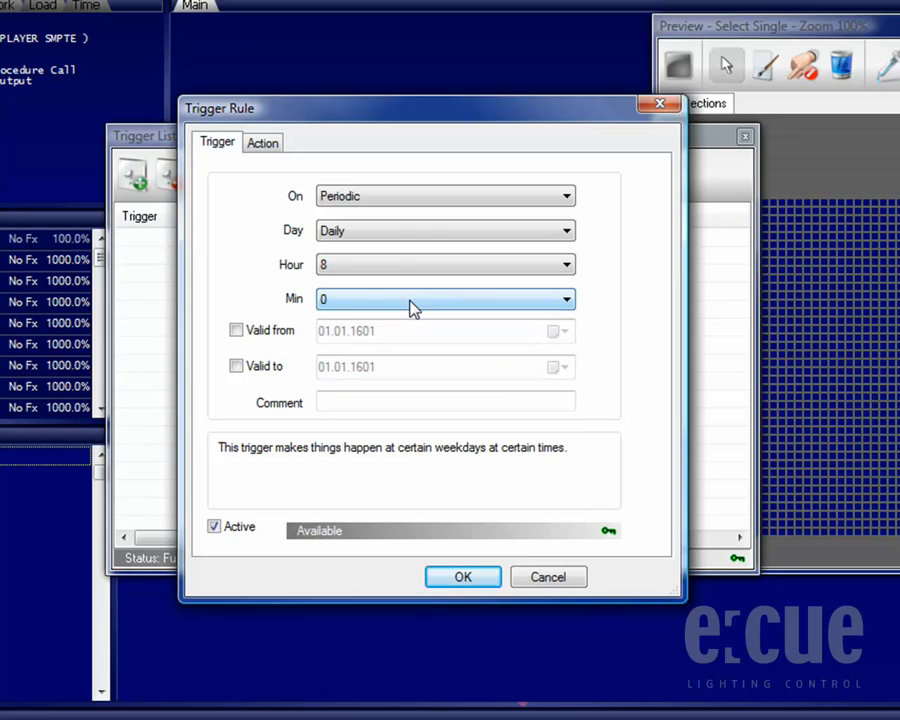
Set the rule's action to Play cuelist QL1 and save the trigger rule
{"action": "left_click", "coordinate": [266, 145]}
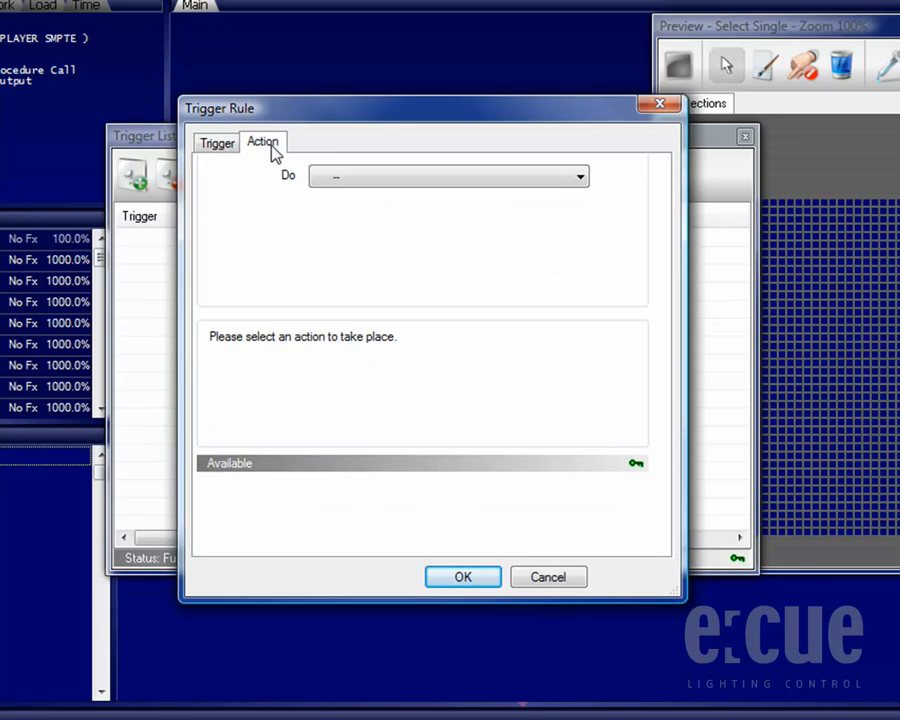
{"action": "left_click", "coordinate": [477, 182]}
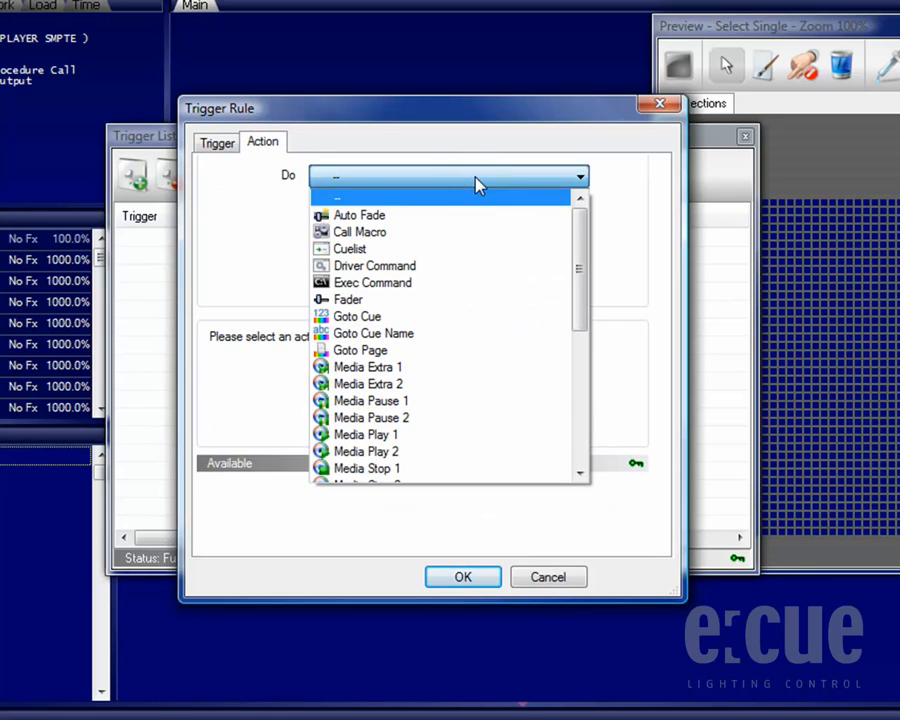
{"action": "left_click", "coordinate": [460, 248]}
{"action": "left_click", "coordinate": [461, 250]}
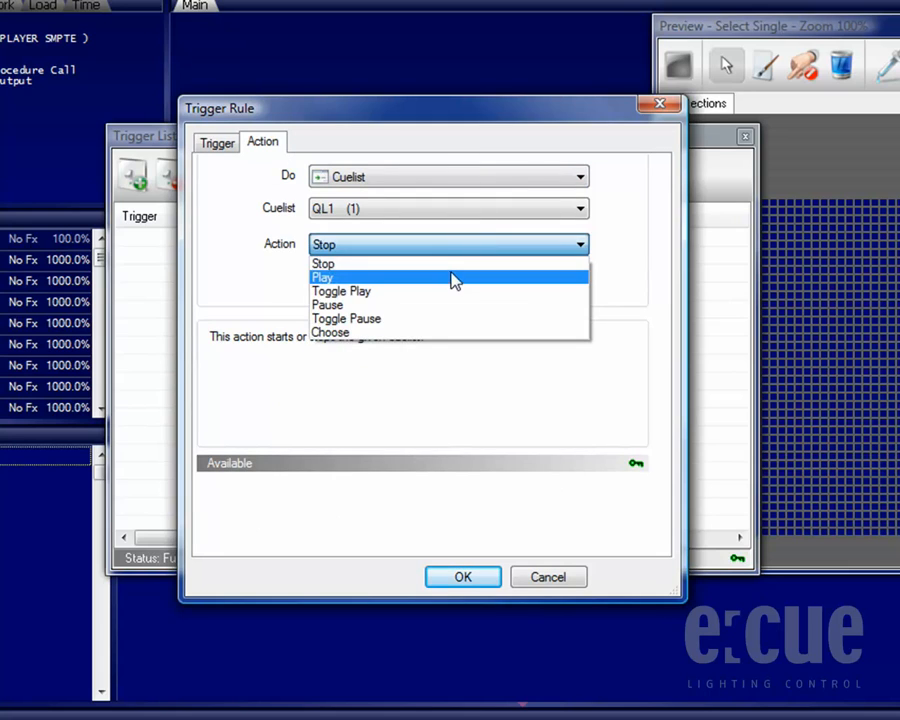
{"action": "left_click", "coordinate": [454, 278]}
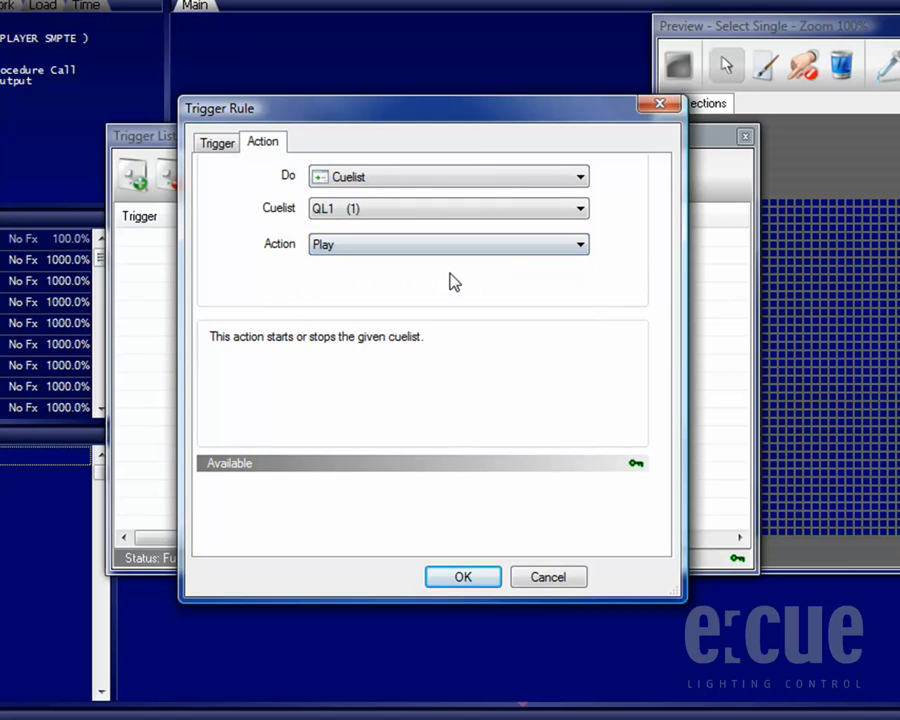
{"action": "left_click", "coordinate": [470, 580]}
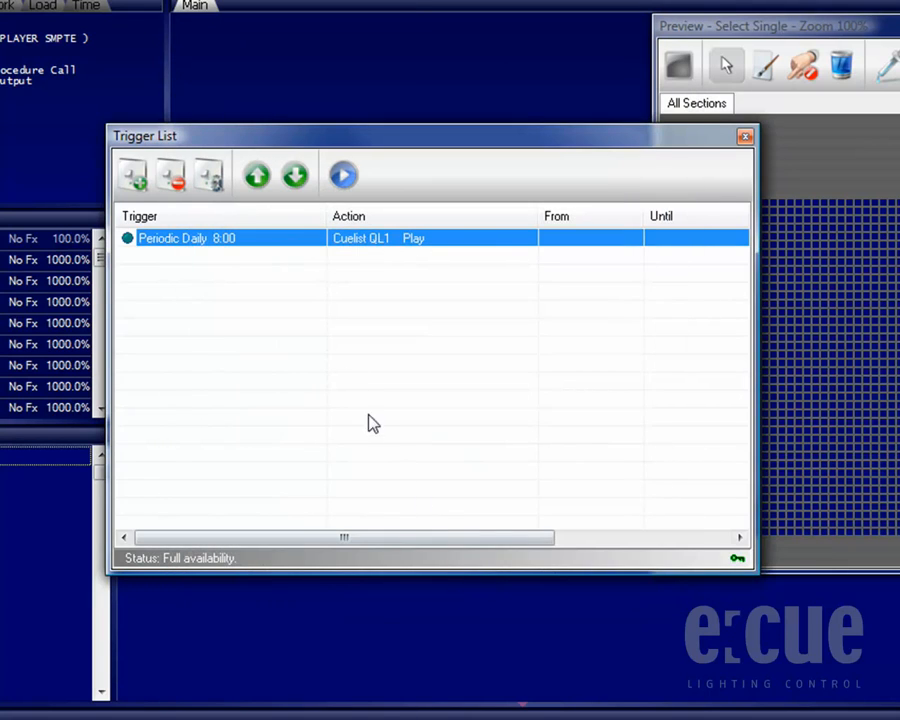
Limit the daily 8:00 rule's validity from 24.11.2009 to 24.11.2009, add the comment "'Just for one day!", and save it
{"action": "double_click", "coordinate": [310, 243]}
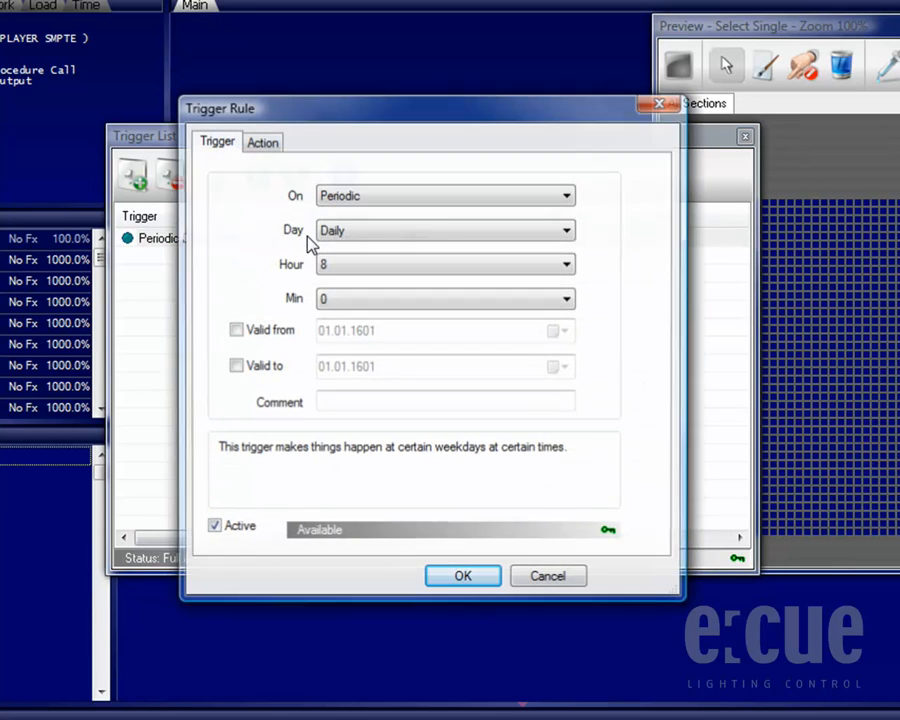
{"action": "left_click", "coordinate": [275, 332]}
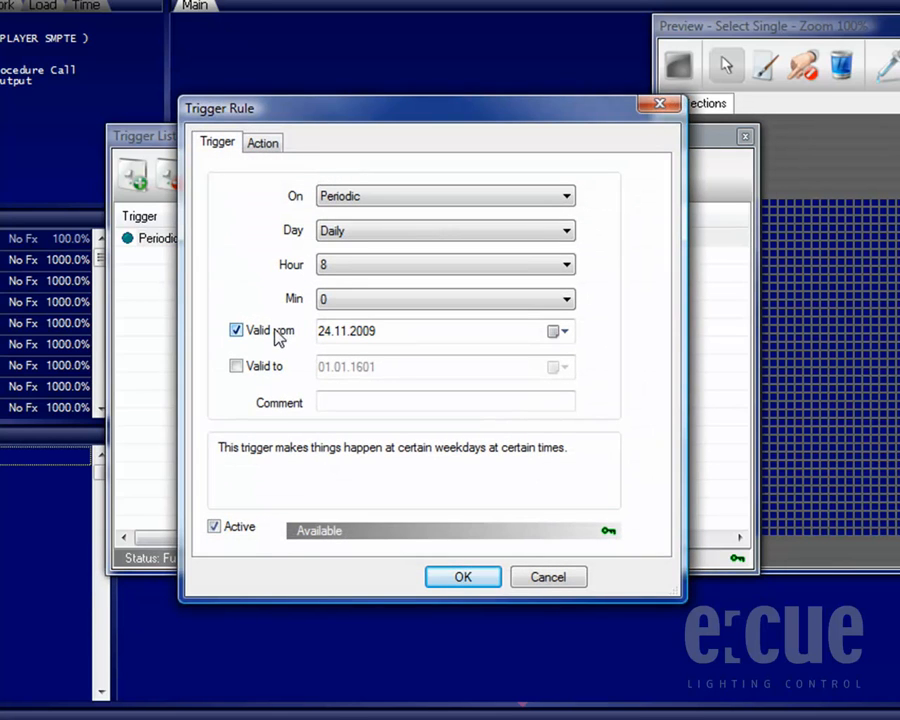
{"action": "left_click", "coordinate": [268, 370]}
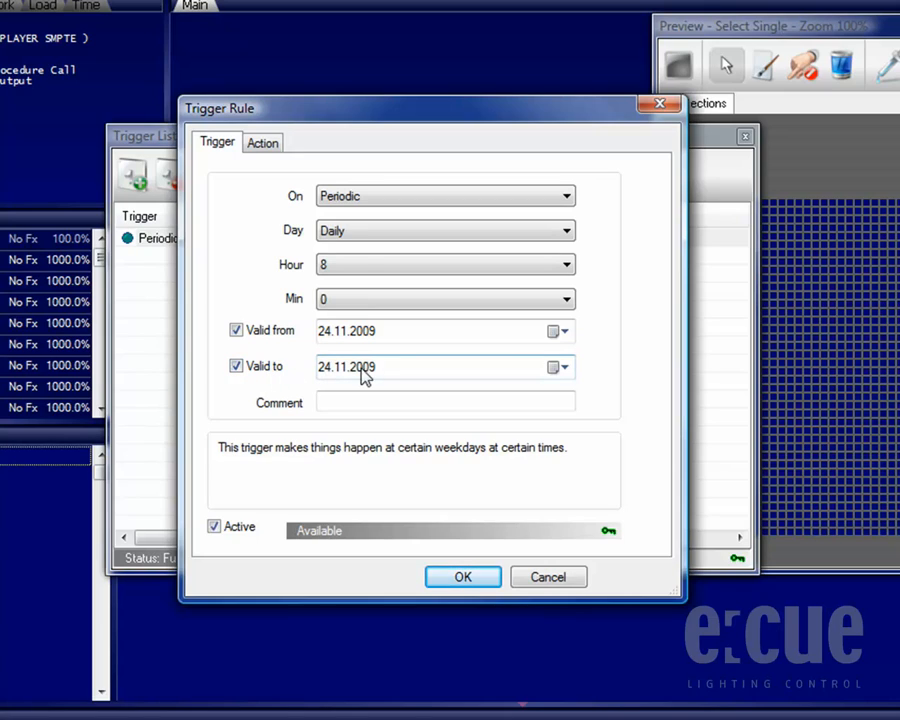
{"action": "left_click", "coordinate": [376, 400]}
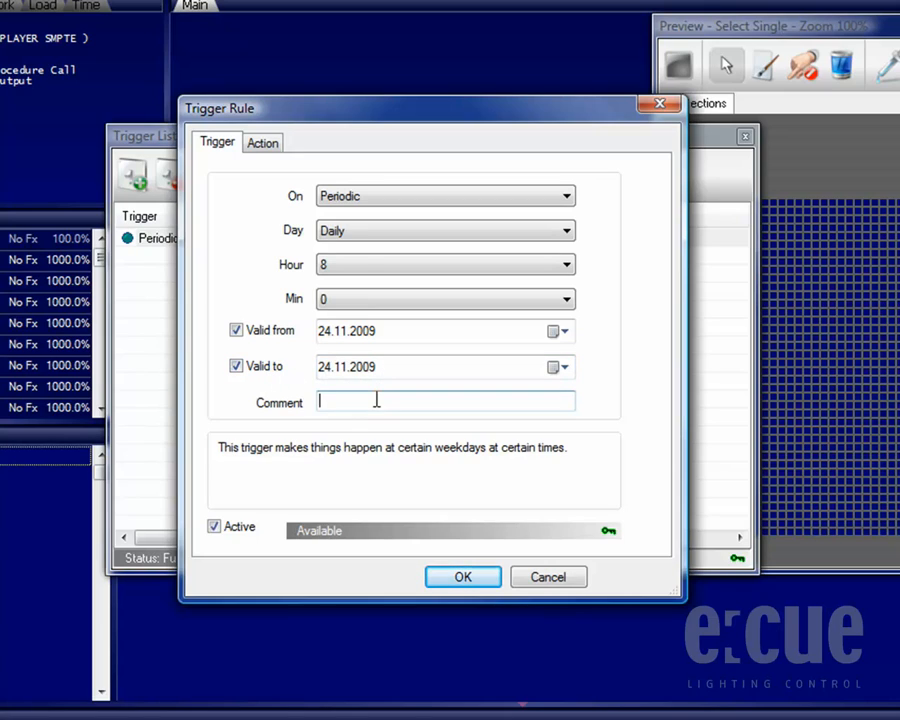
{"action": "type", "text": "'Just"}
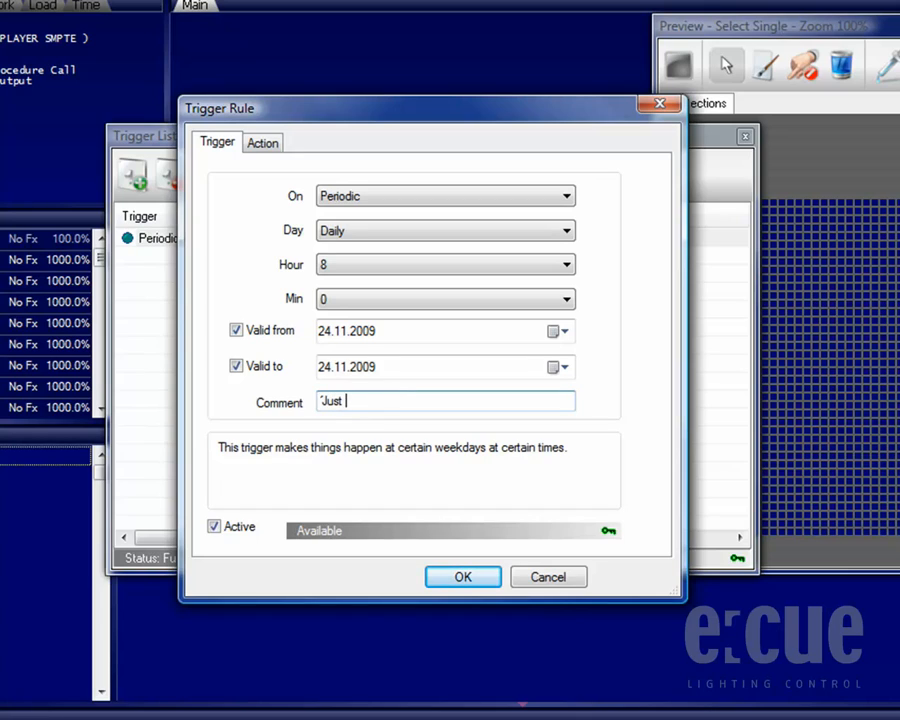
{"action": "type", "text": " for one day!"}
{"action": "left_click", "coordinate": [462, 576]}
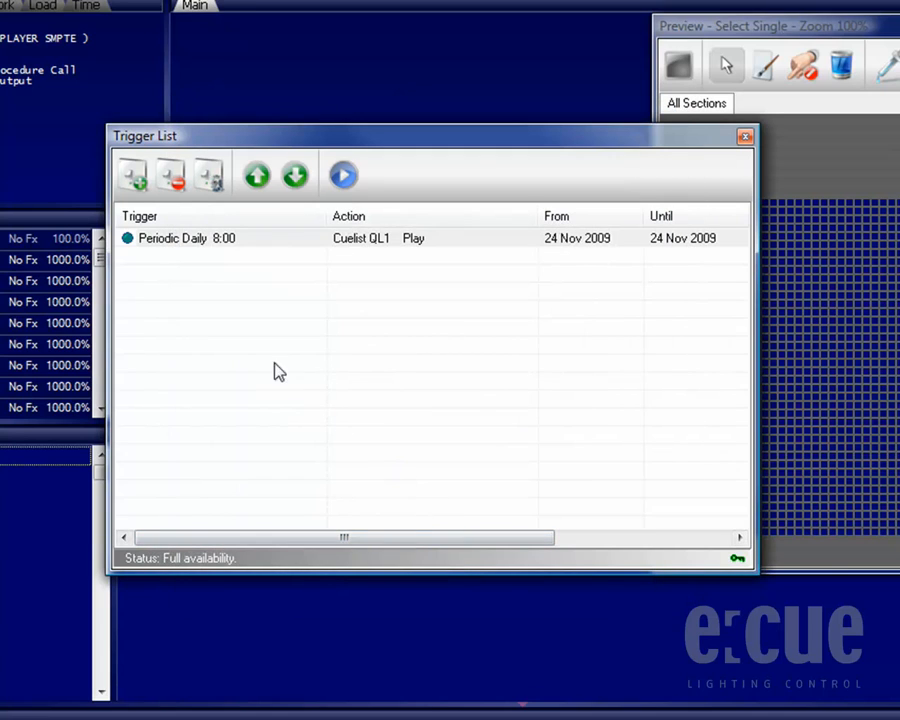
Deactivate the daily 8:00 rule from the trigger list and activate it again
{"action": "left_click", "coordinate": [131, 243]}
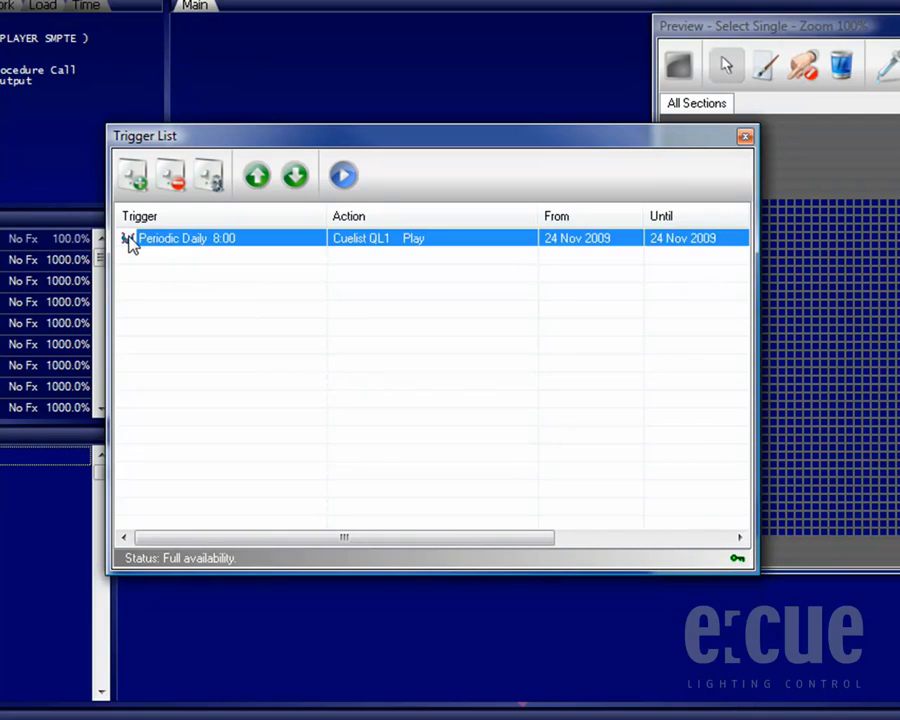
{"action": "left_click", "coordinate": [128, 239]}
Start a new trigger rule and examine the Serial Port trigger type and its selectable port numbers
{"action": "left_click", "coordinate": [134, 178]}
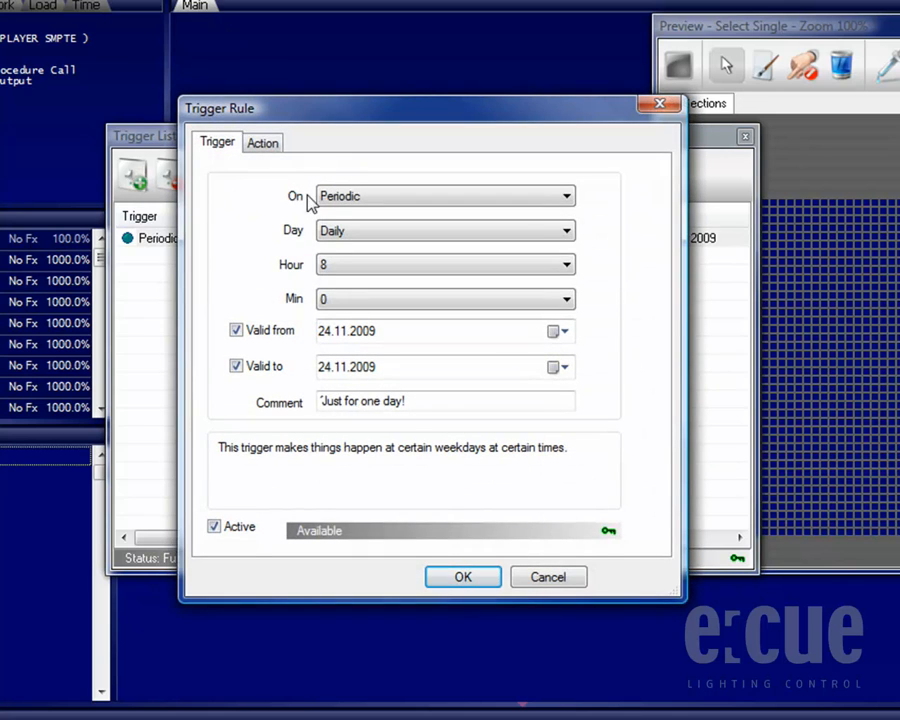
{"action": "left_click", "coordinate": [458, 200]}
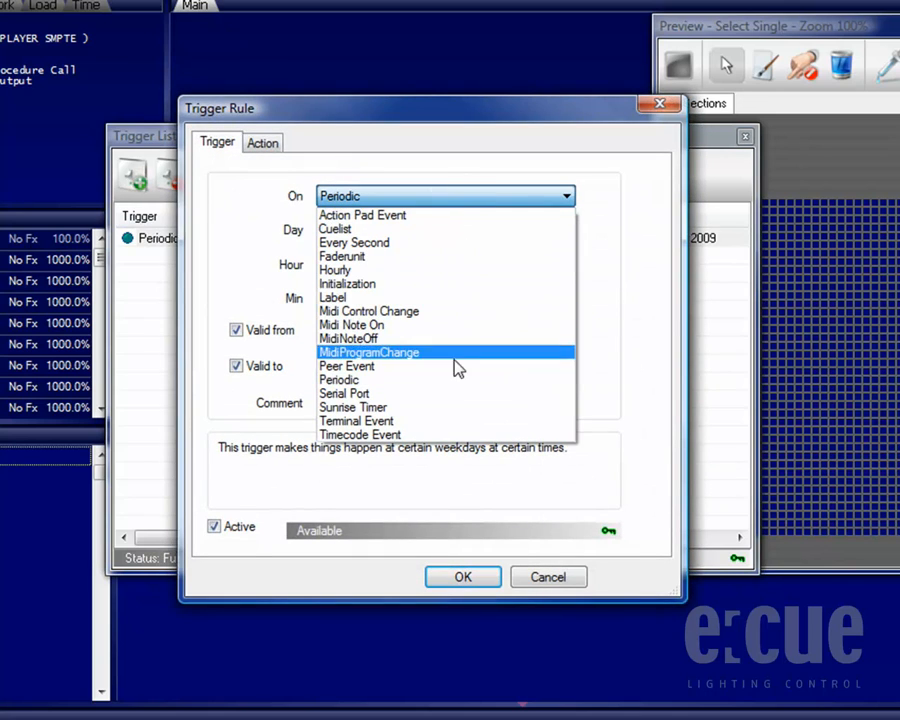
{"action": "left_click", "coordinate": [453, 394]}
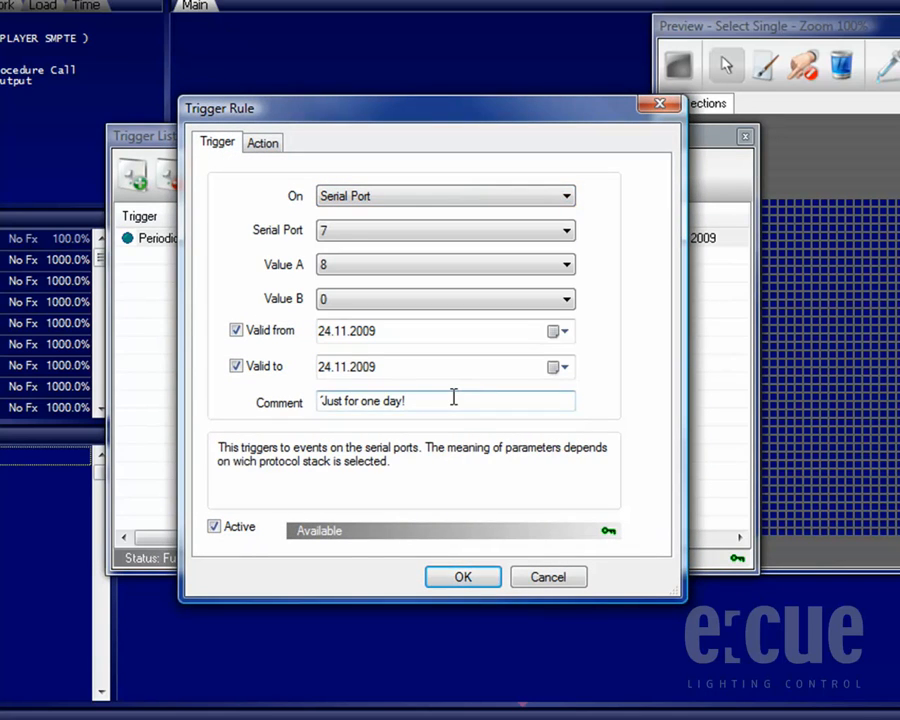
{"action": "left_click", "coordinate": [455, 240]}
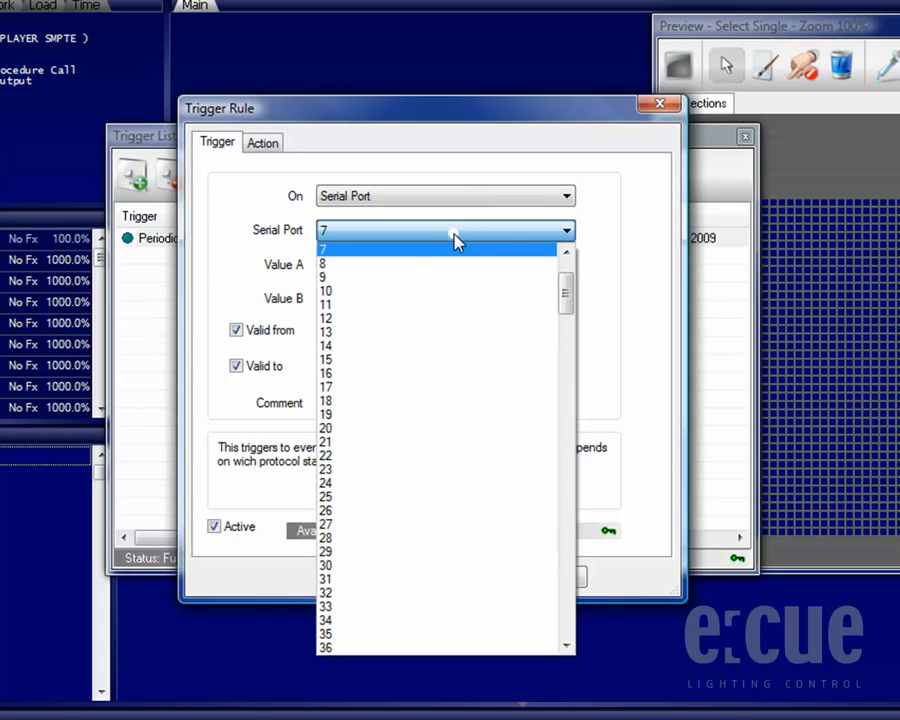
{"action": "scroll", "coordinate": [458, 297], "scroll_direction": "up", "scroll_amount": 3}
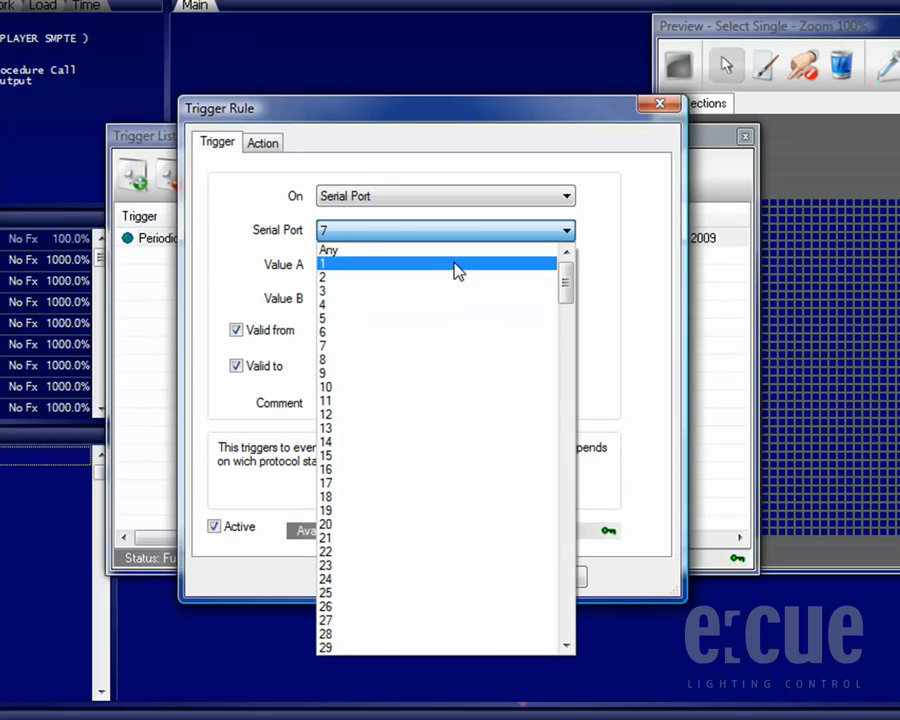
{"action": "left_click", "coordinate": [420, 197]}
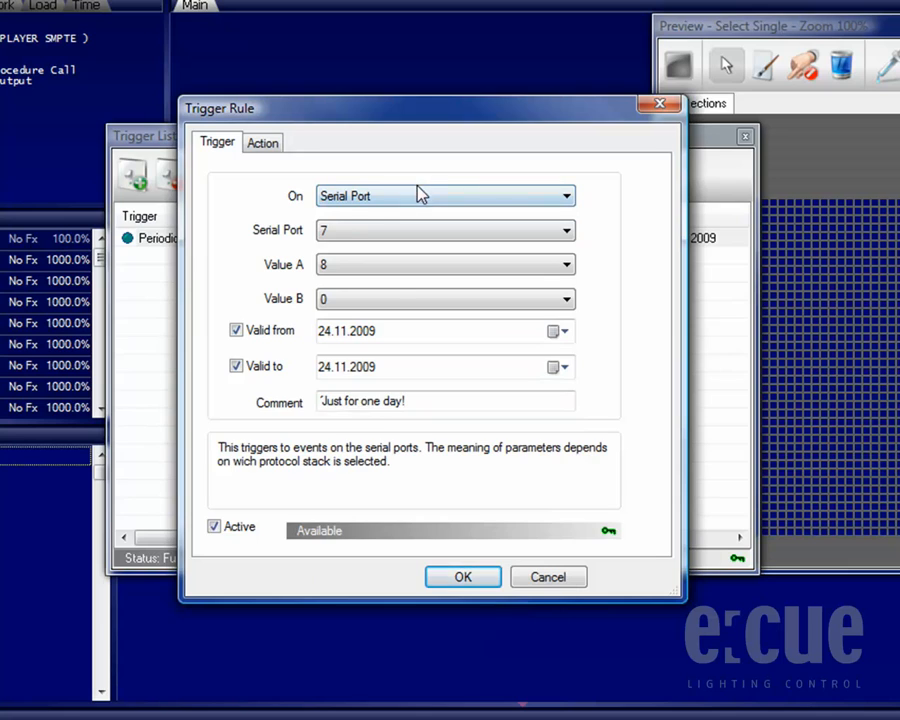
Set the new rule's trigger to Sunrise Timer, Mon-Fri, event Twilight AM, and review the minute offsets, keeping 0
{"action": "left_click", "coordinate": [420, 195]}
{"action": "left_click", "coordinate": [425, 409]}
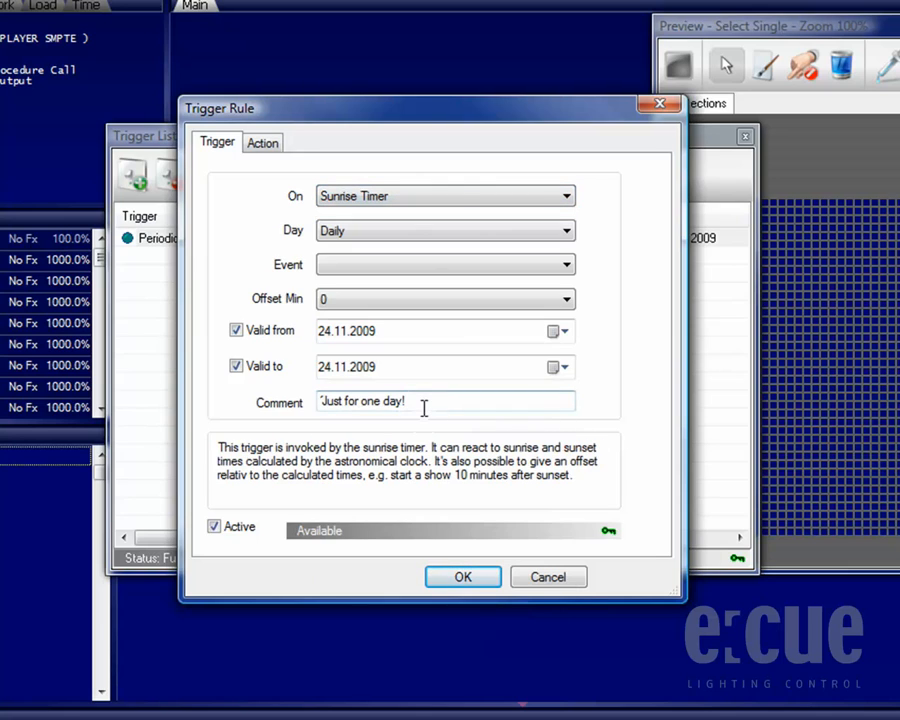
{"action": "left_click", "coordinate": [428, 236]}
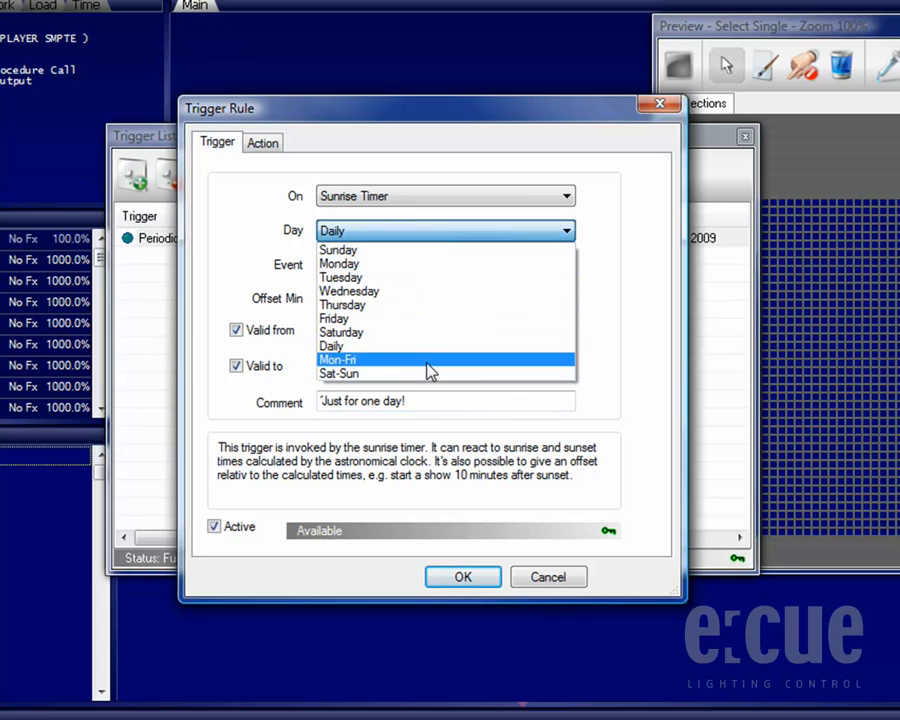
{"action": "left_click", "coordinate": [426, 360]}
{"action": "left_click", "coordinate": [428, 270]}
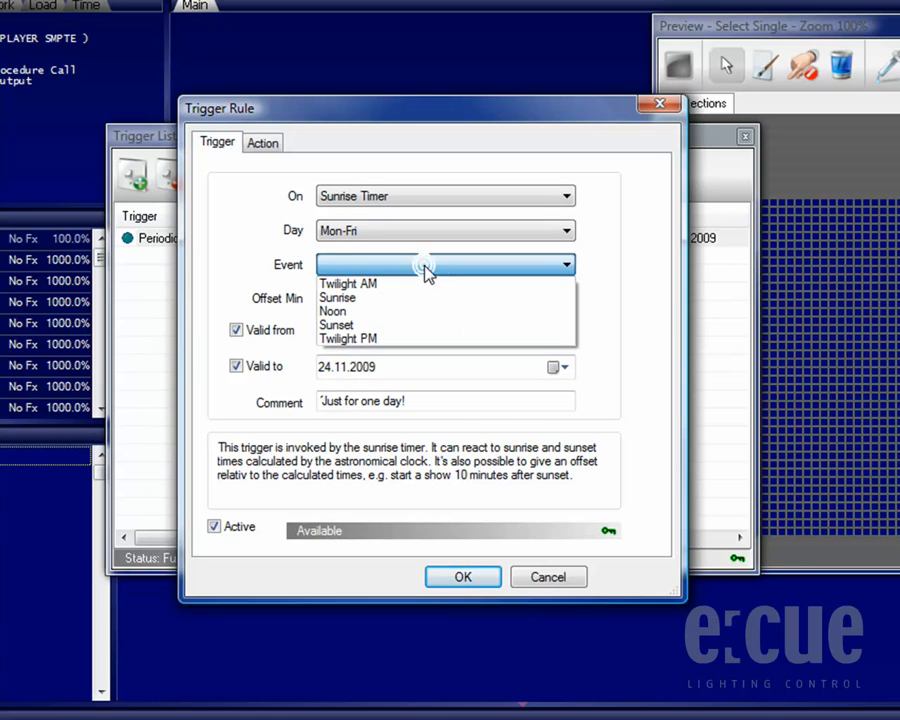
{"action": "left_click", "coordinate": [425, 286]}
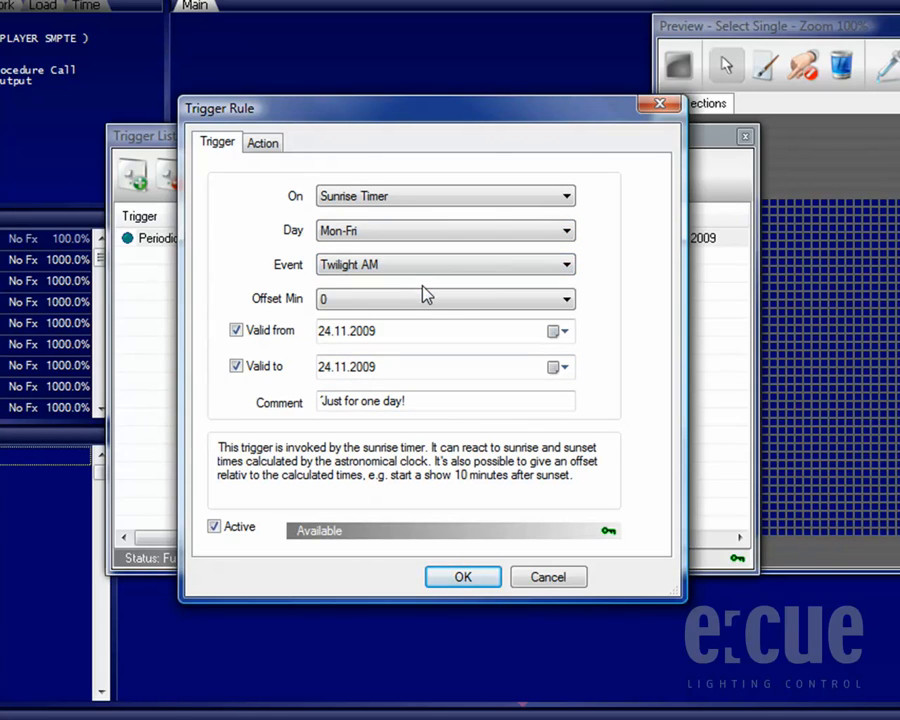
{"action": "left_click", "coordinate": [425, 313]}
{"action": "scroll", "coordinate": [426, 327], "scroll_direction": "up", "scroll_amount": 4}
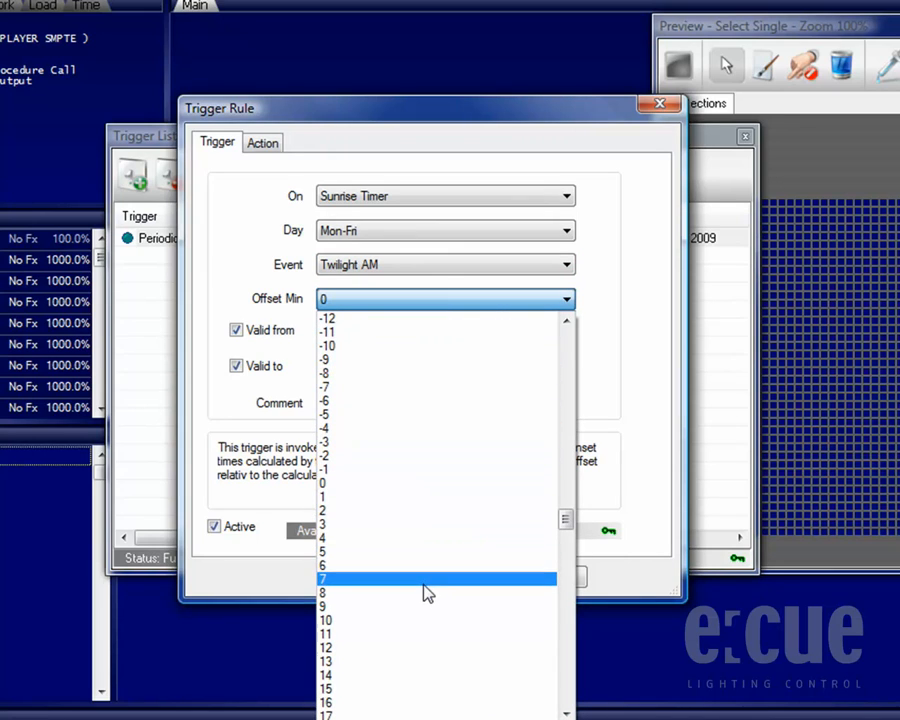
{"action": "left_click", "coordinate": [426, 298]}
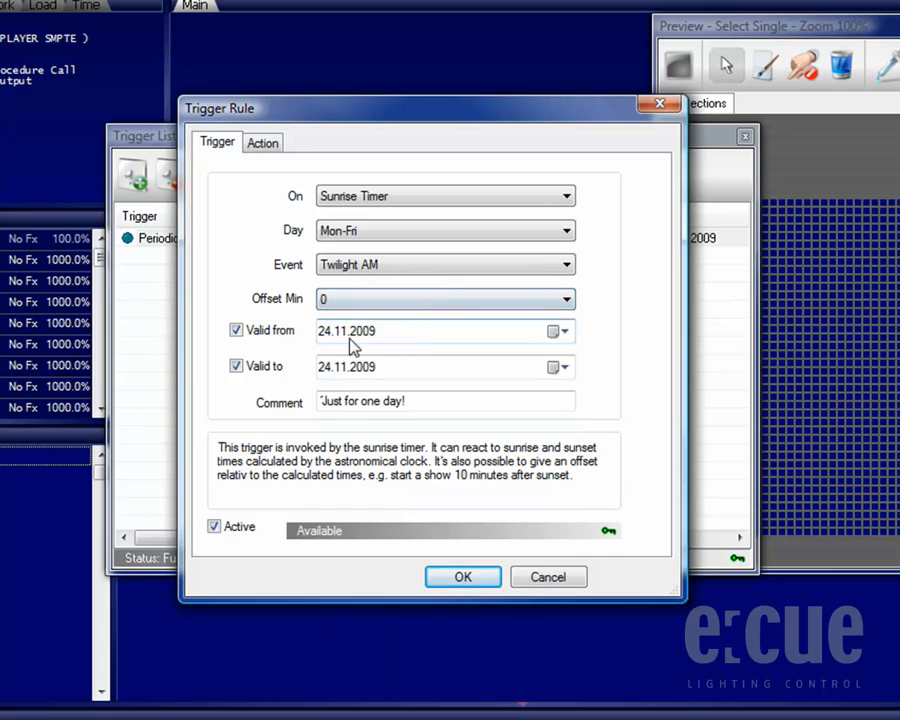
Disable the Sunrise Timer rule's Valid from and Valid to limits and clear its comment
{"action": "left_click", "coordinate": [236, 331]}
{"action": "left_click", "coordinate": [236, 367]}
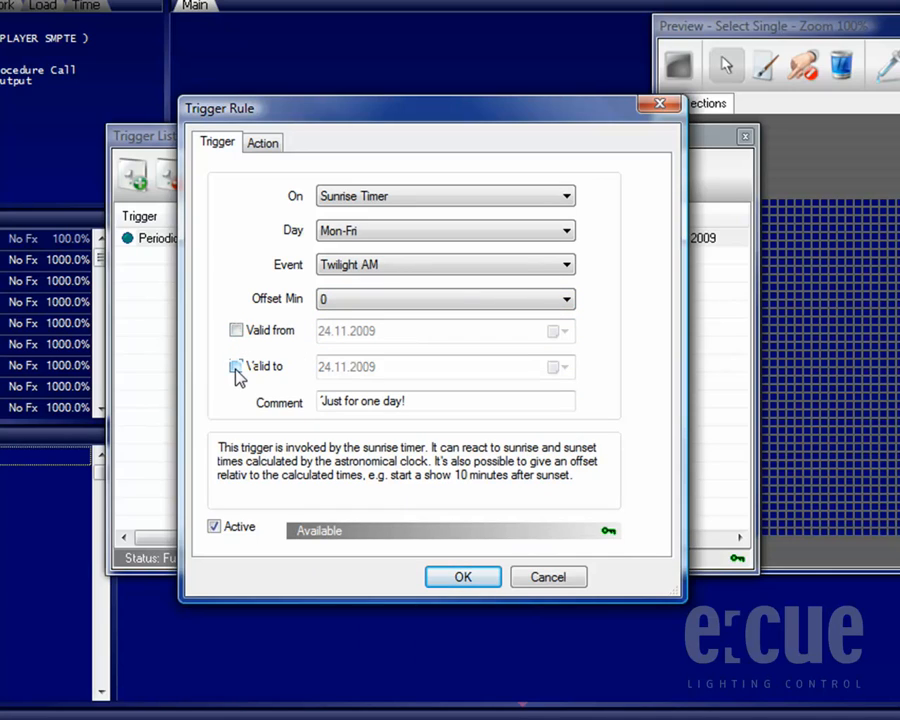
{"action": "left_click_drag", "start_coordinate": [416, 405], "coordinate": [297, 405]}
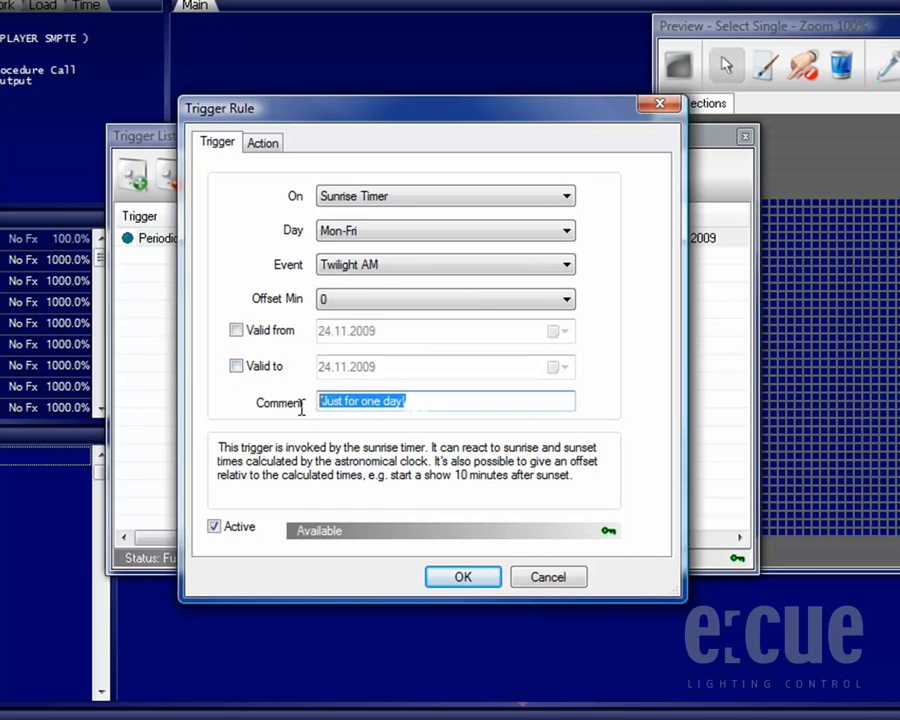
{"action": "key", "text": "Delete"}
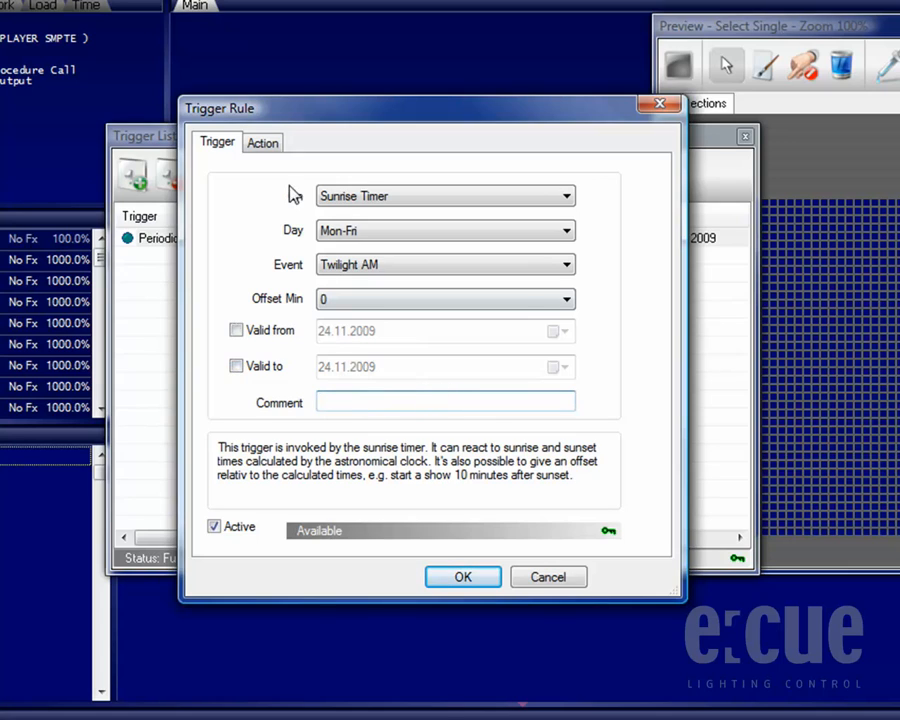
Set the Sunrise Timer rule's action to Play cuelist QL2 and save the rule
{"action": "left_click", "coordinate": [264, 145]}
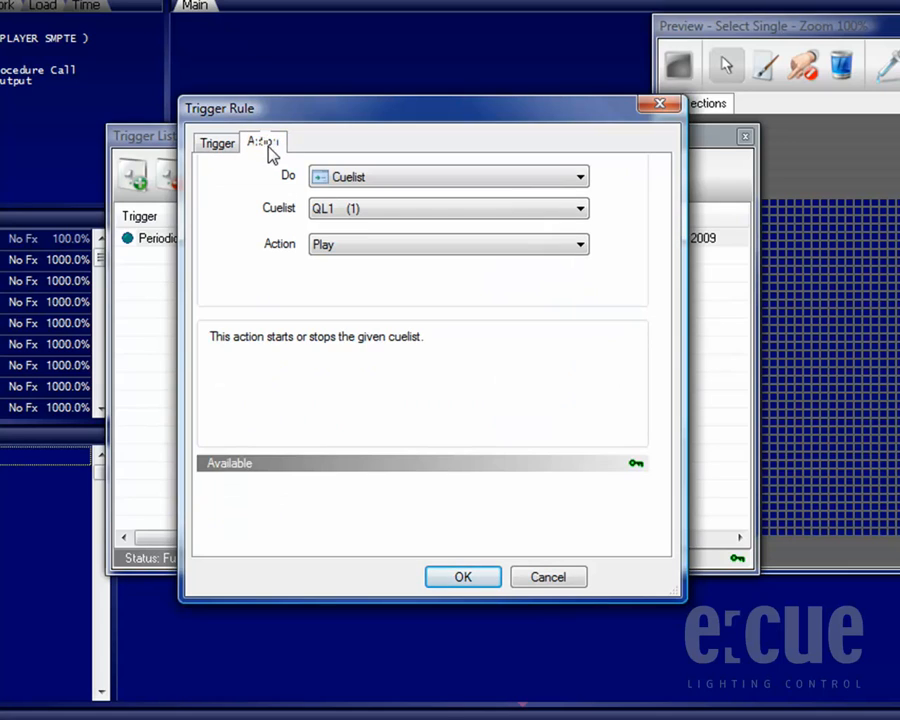
{"action": "left_click", "coordinate": [443, 180]}
{"action": "left_click", "coordinate": [443, 180]}
{"action": "left_click", "coordinate": [438, 208]}
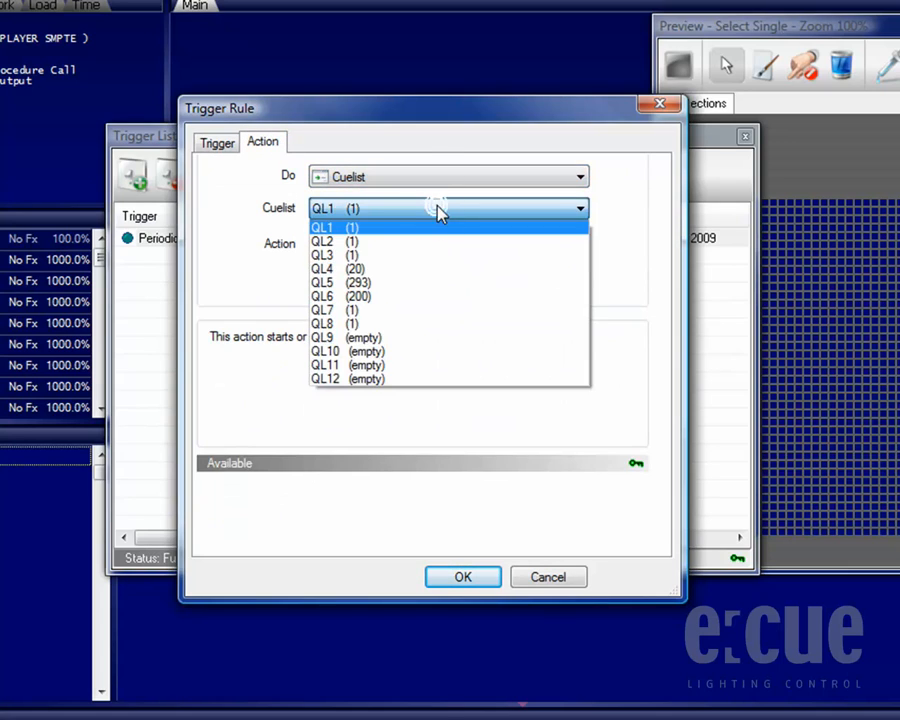
{"action": "left_click", "coordinate": [436, 243]}
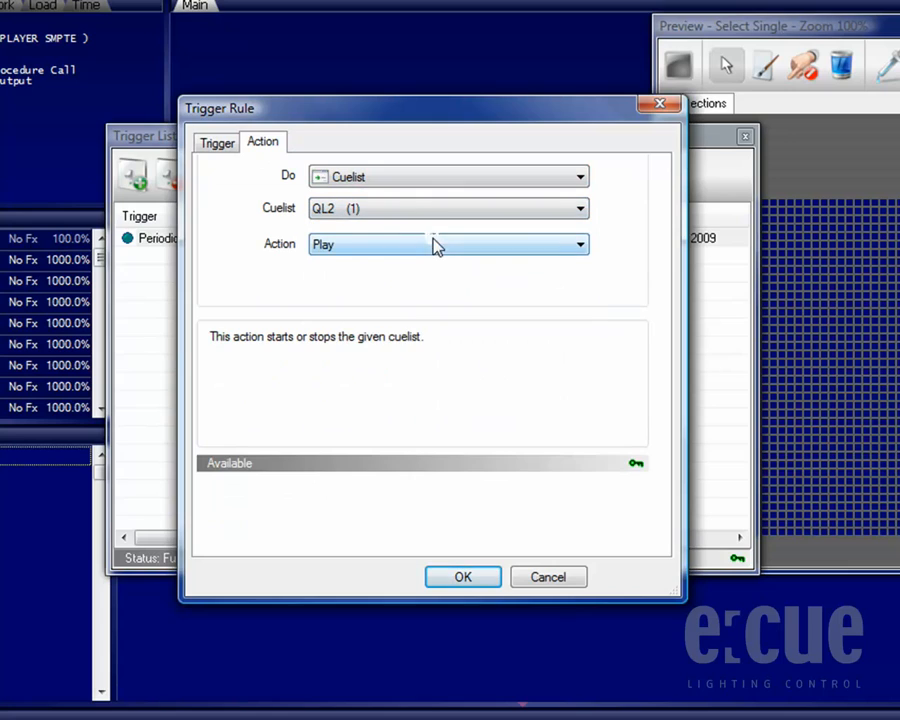
{"action": "left_click", "coordinate": [464, 577]}
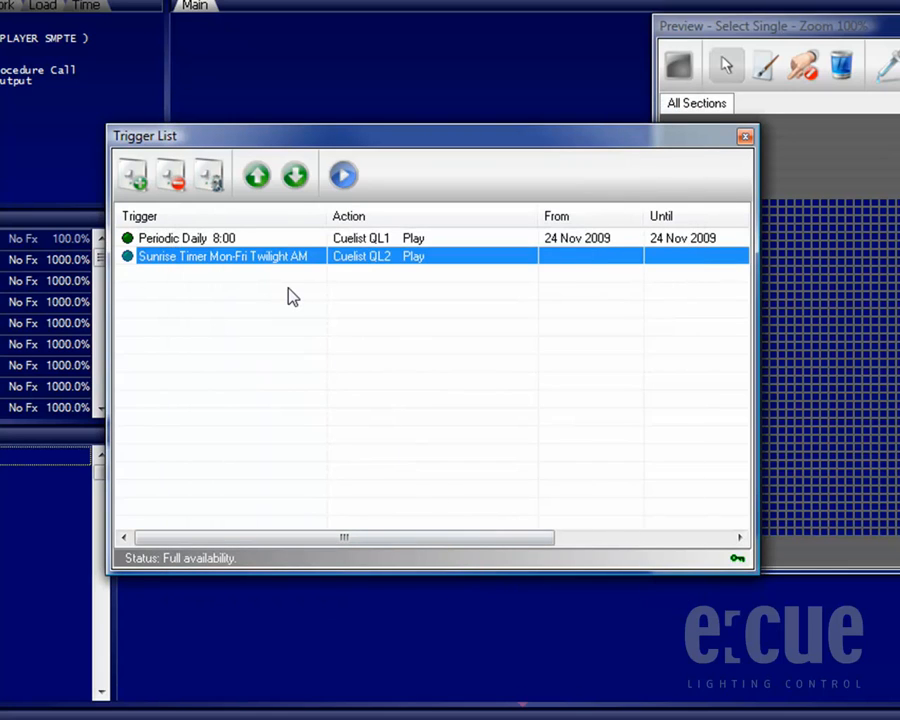
Add another rule triggered by a Terminal Event with Terminal ID Any, event class Key and parameter 1
{"action": "left_click", "coordinate": [138, 176]}
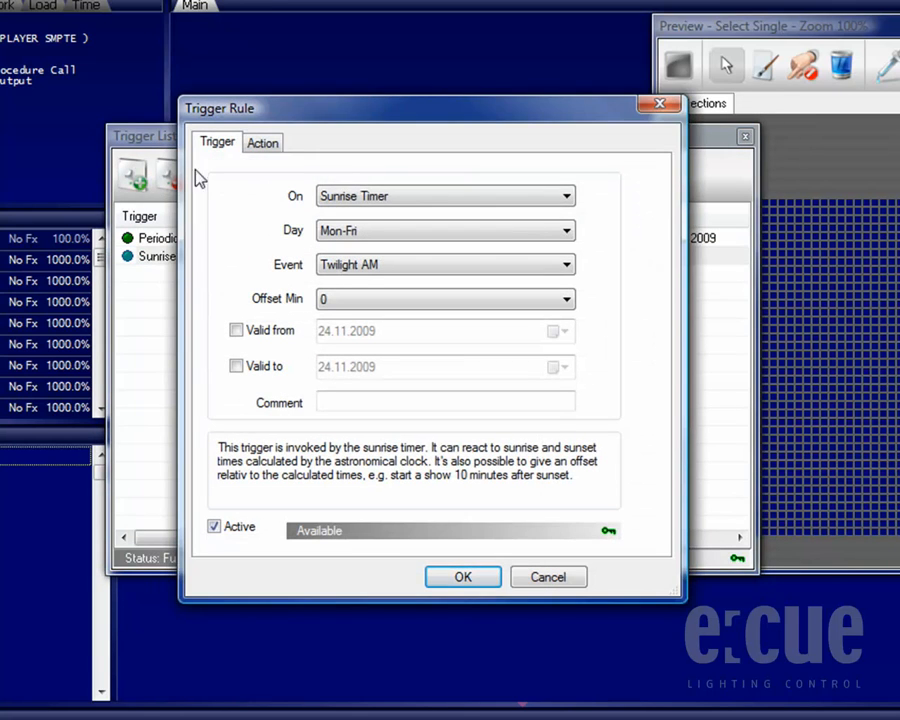
{"action": "left_click", "coordinate": [412, 197]}
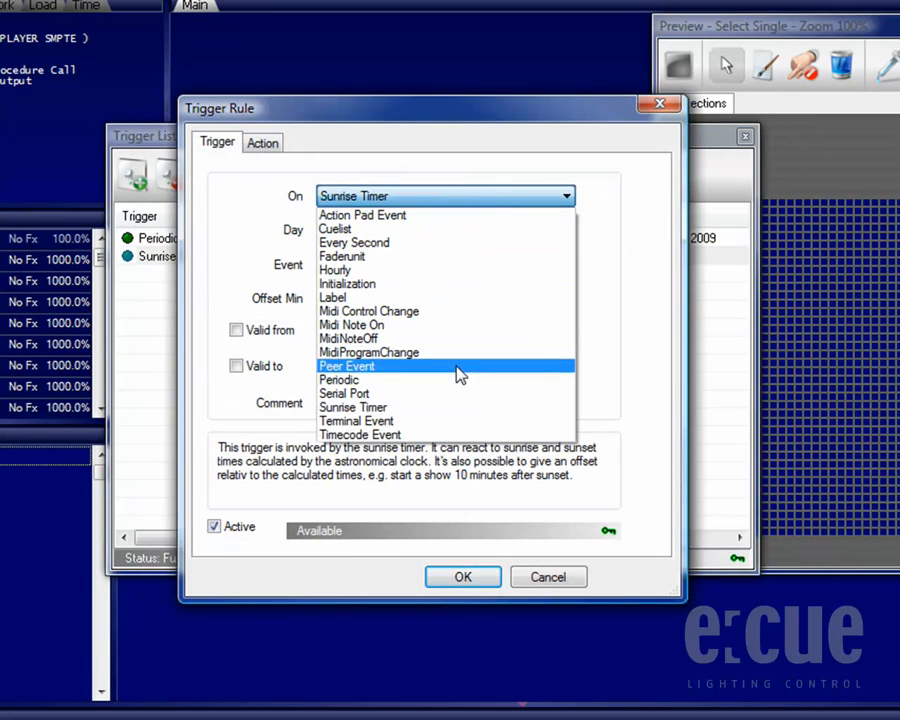
{"action": "left_click", "coordinate": [455, 421]}
{"action": "left_click", "coordinate": [435, 232]}
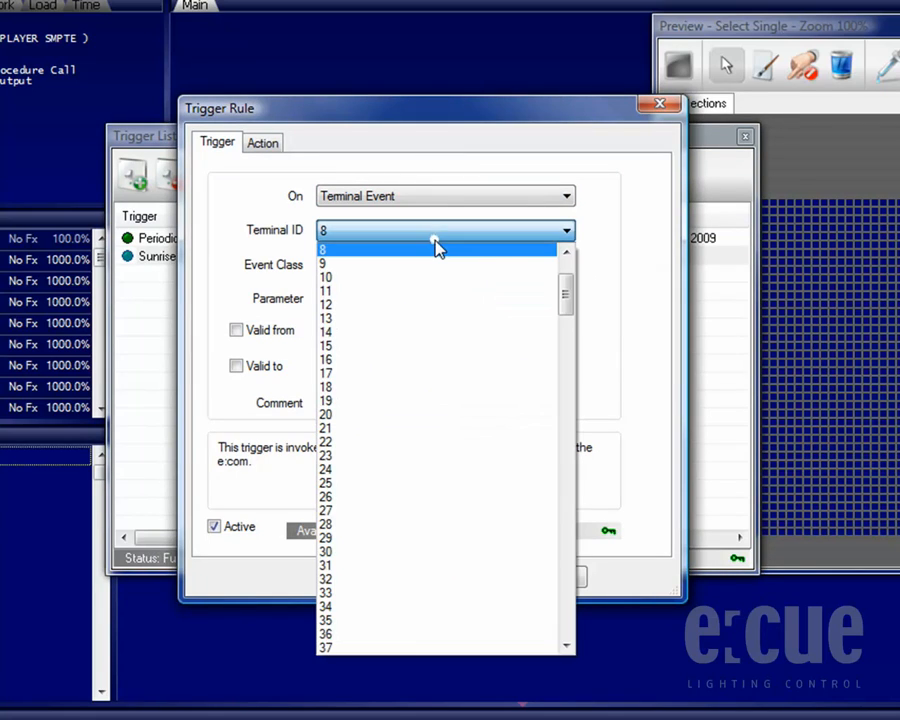
{"action": "scroll", "coordinate": [422, 267], "scroll_direction": "up", "scroll_amount": 3}
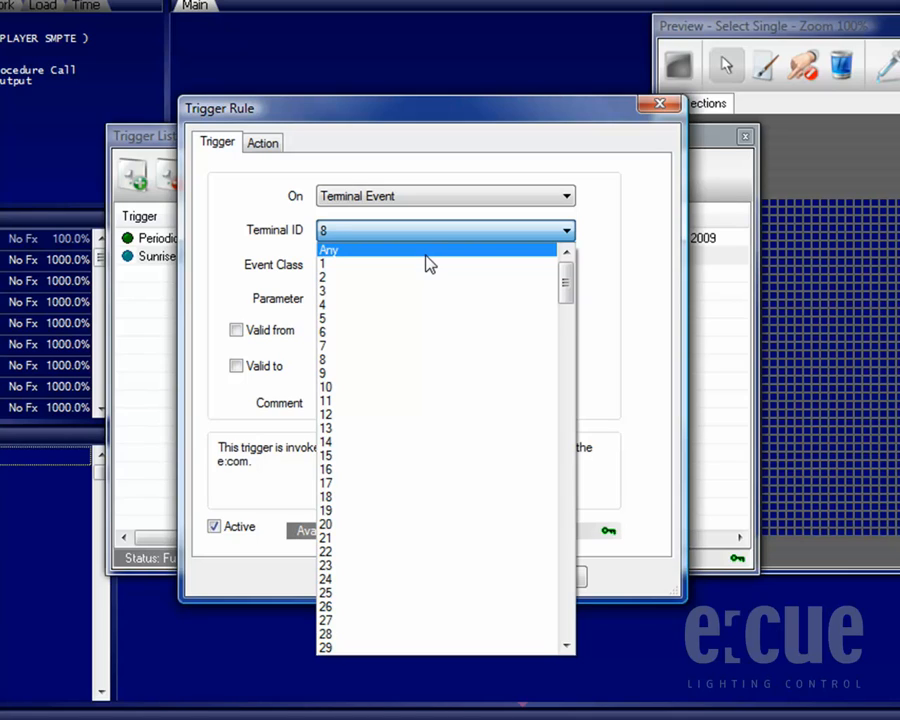
{"action": "left_click", "coordinate": [426, 252]}
{"action": "left_click", "coordinate": [426, 265]}
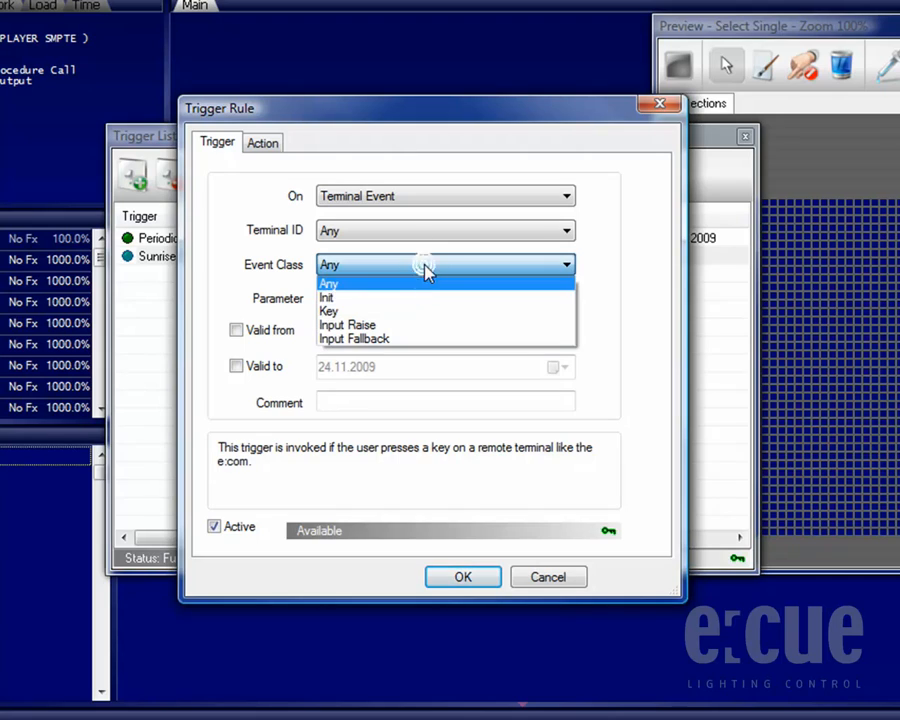
{"action": "left_click", "coordinate": [425, 311]}
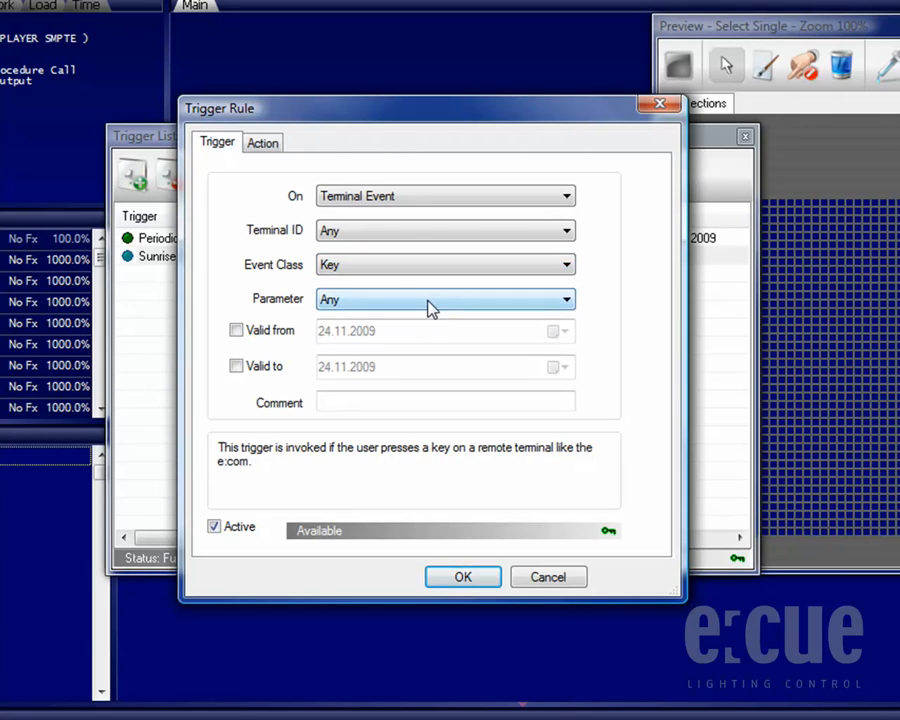
{"action": "left_click", "coordinate": [430, 308]}
{"action": "left_click", "coordinate": [427, 335]}
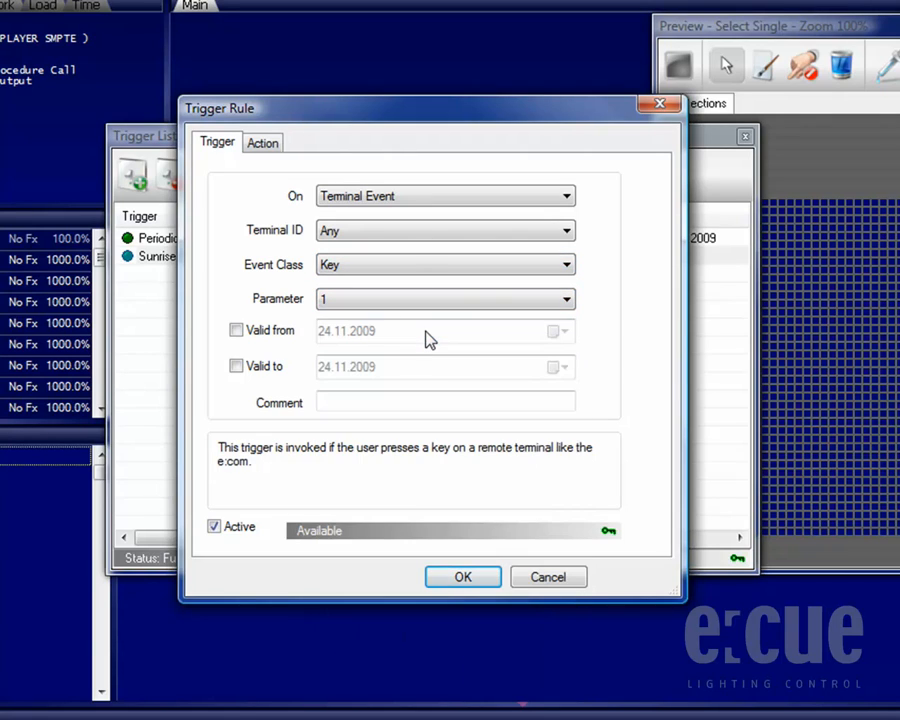
Set the Terminal Event rule's action to Play cuelist QL3, save the rule and deselect it in the list
{"action": "left_click", "coordinate": [270, 143]}
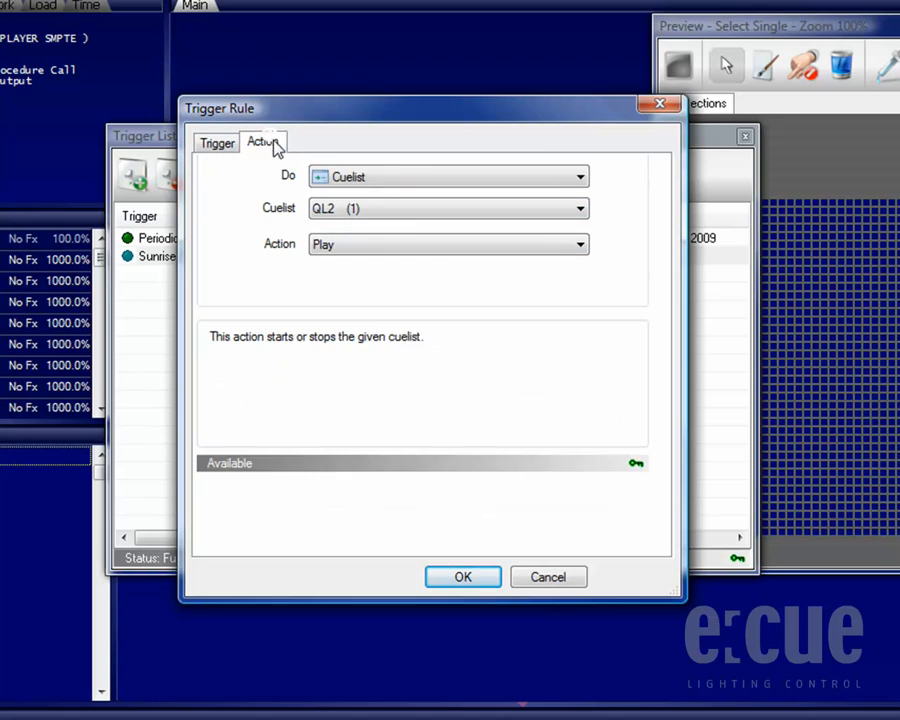
{"action": "left_click", "coordinate": [457, 185]}
{"action": "left_click", "coordinate": [452, 208]}
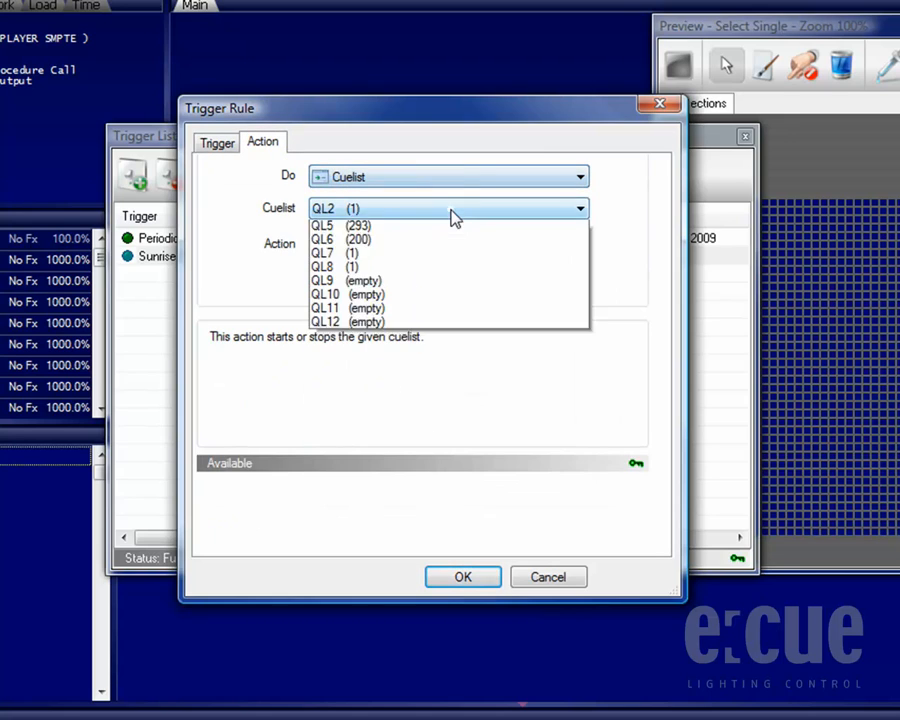
{"action": "left_click", "coordinate": [449, 260]}
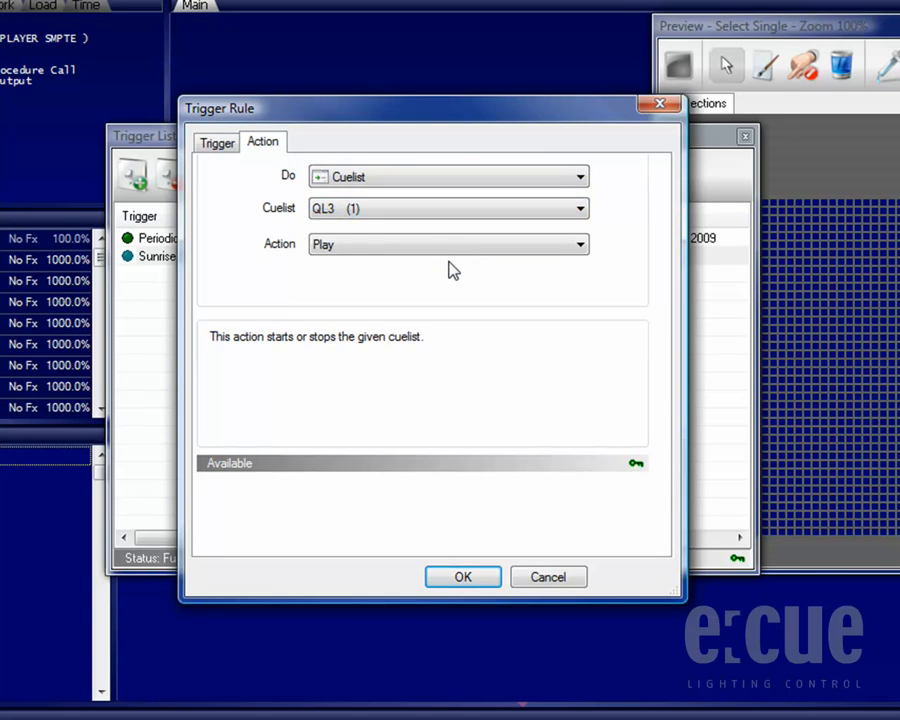
{"action": "left_click", "coordinate": [463, 577]}
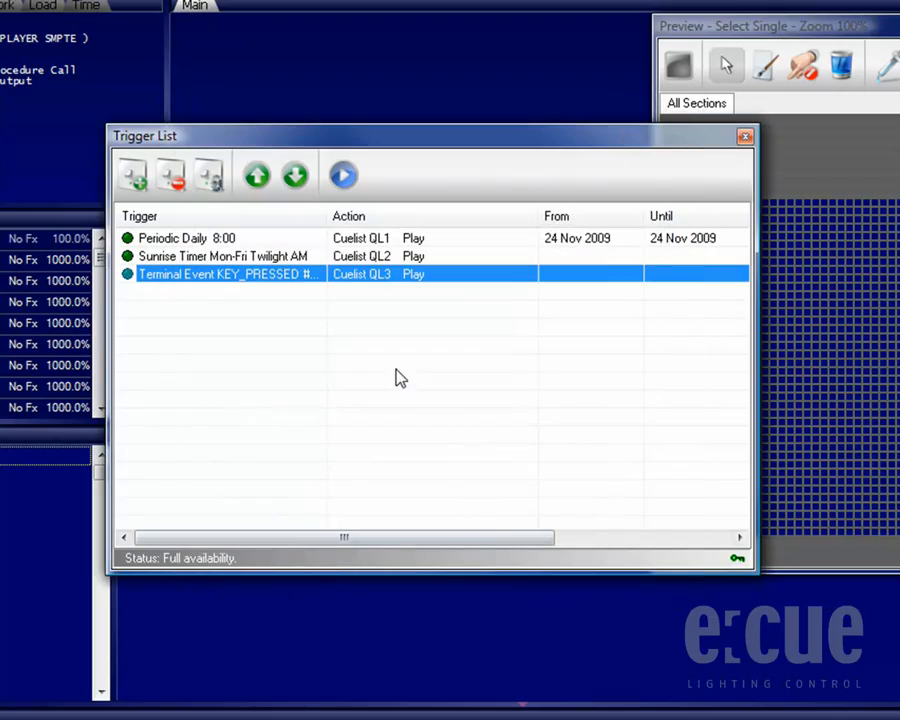
{"action": "left_click", "coordinate": [386, 352]}
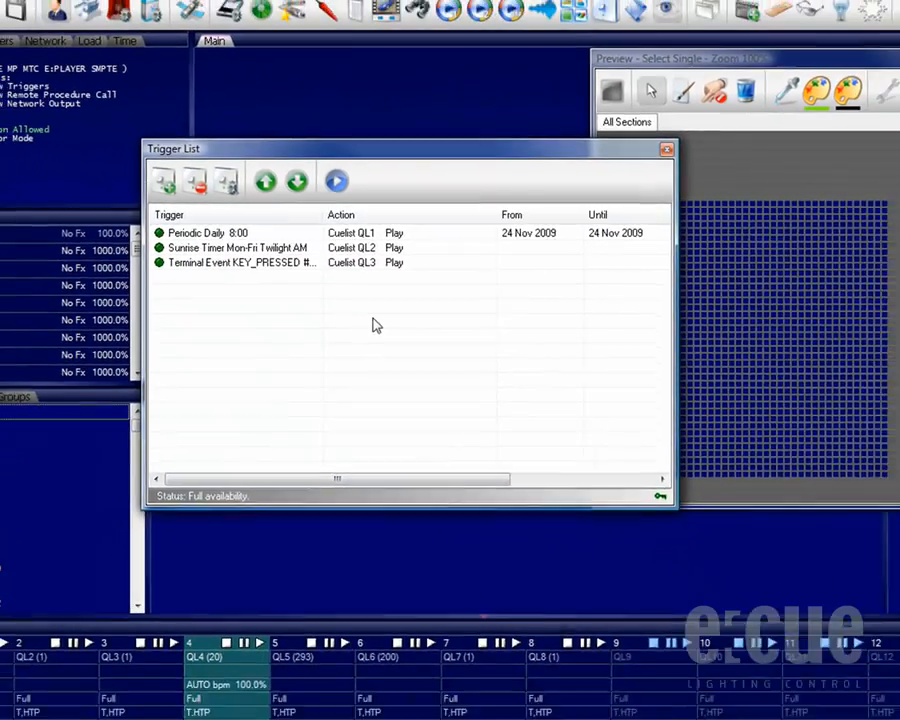